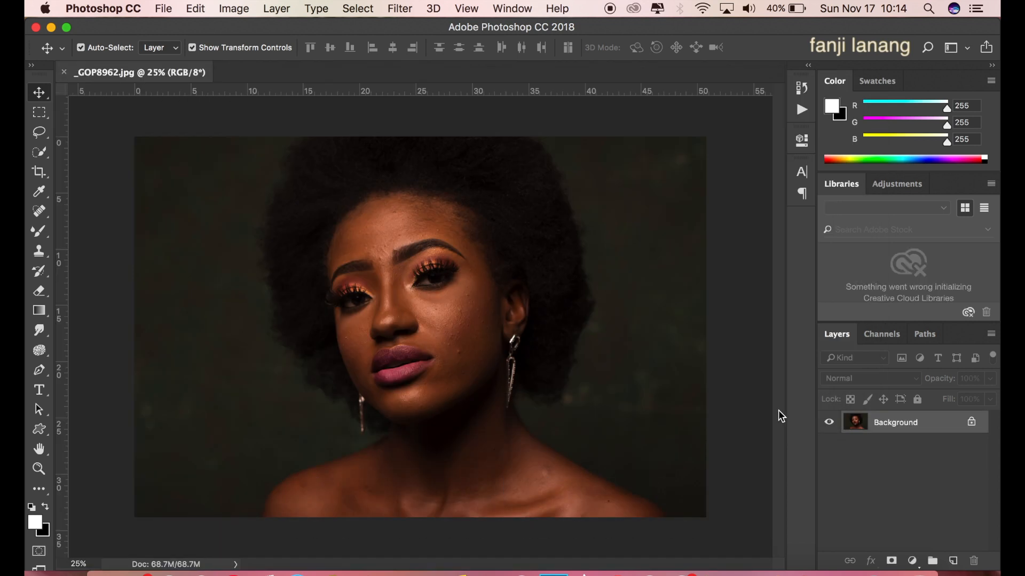
- Duplicate the Background layer and open the Camera Raw filter on the copy
drag(926, 425, 961, 556)
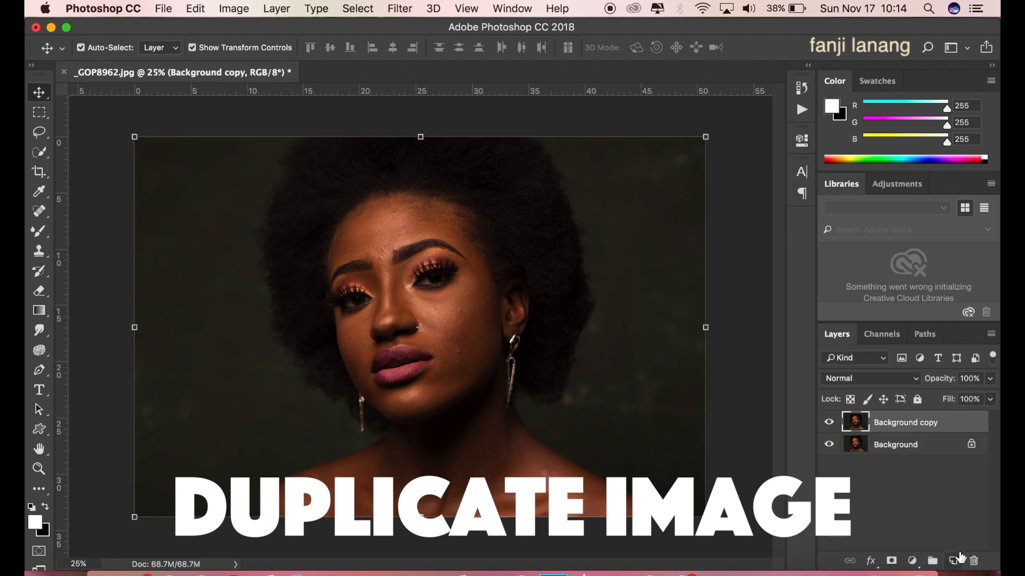
click(400, 8)
click(437, 102)
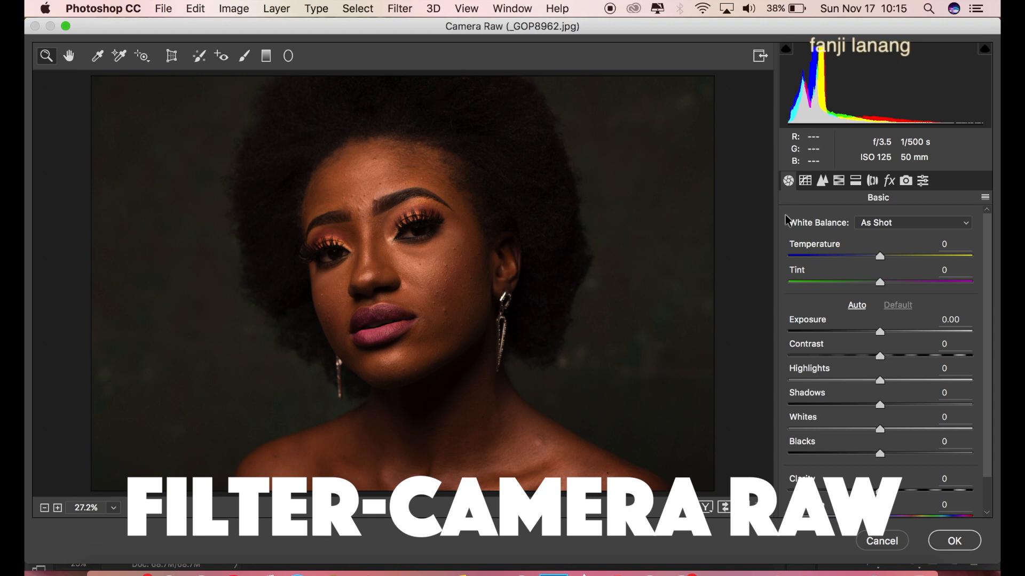
- In the basic adjustments, set Temperature to -10, Tint to -5, Contrast to +20, Shadows to +100 and Blacks to -10
drag(883, 261, 875, 292)
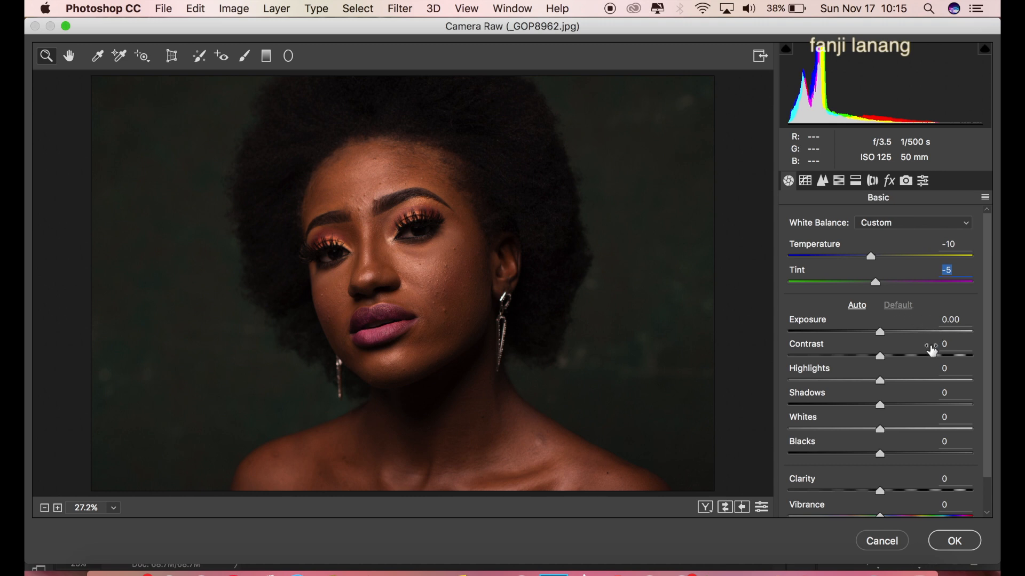
drag(898, 358, 899, 355)
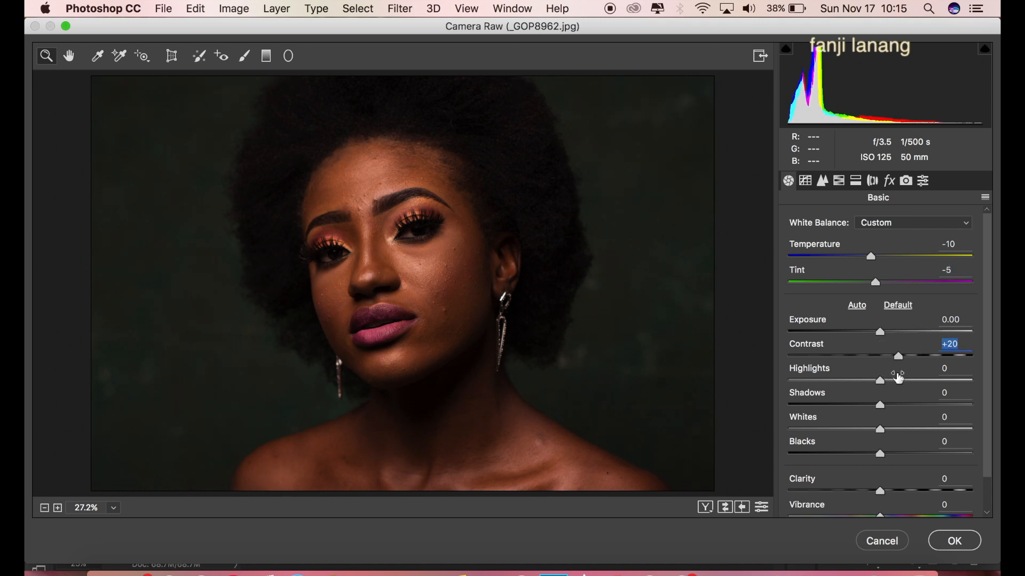
drag(907, 405, 998, 406)
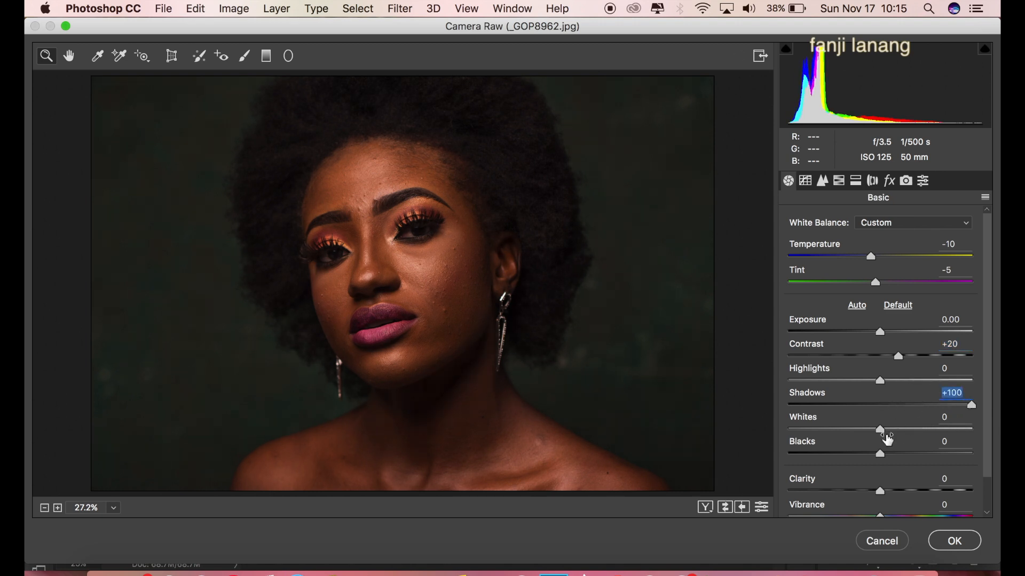
drag(874, 458, 871, 457)
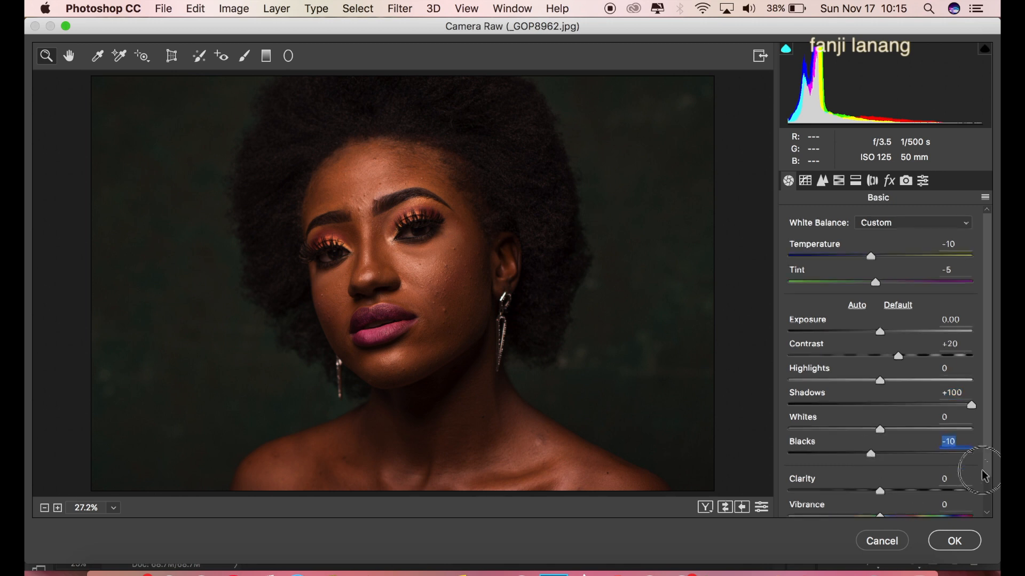
- Set Vibrance to +10 and Saturation to -20 in the basic adjustments
scroll(939, 480, down, 2)
mouse_move(897, 487)
mouse_down()
mouse_move(891, 494)
mouse_move(889, 482)
mouse_up()
click(860, 504)
drag(860, 506, 863, 495)
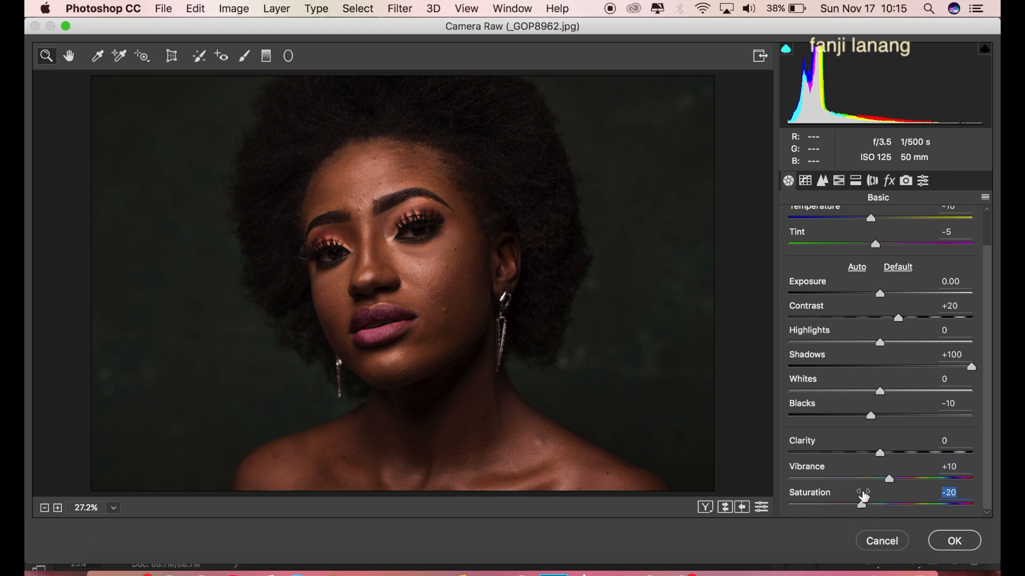
- In the parametric tone curve, set Highlights to +10 and Lights to +10
click(805, 181)
click(865, 224)
click(822, 224)
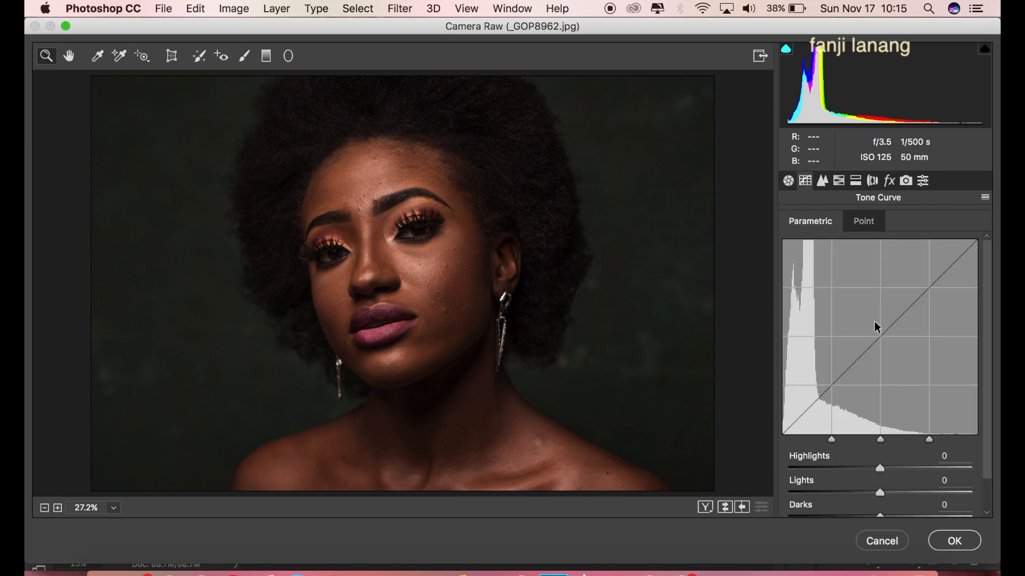
drag(887, 469, 892, 470)
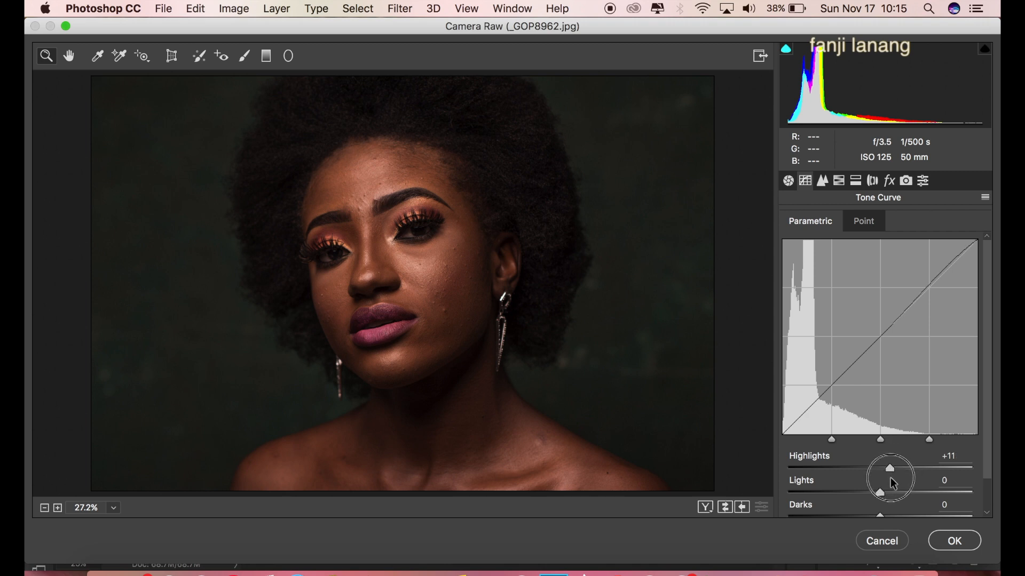
drag(880, 491, 890, 492)
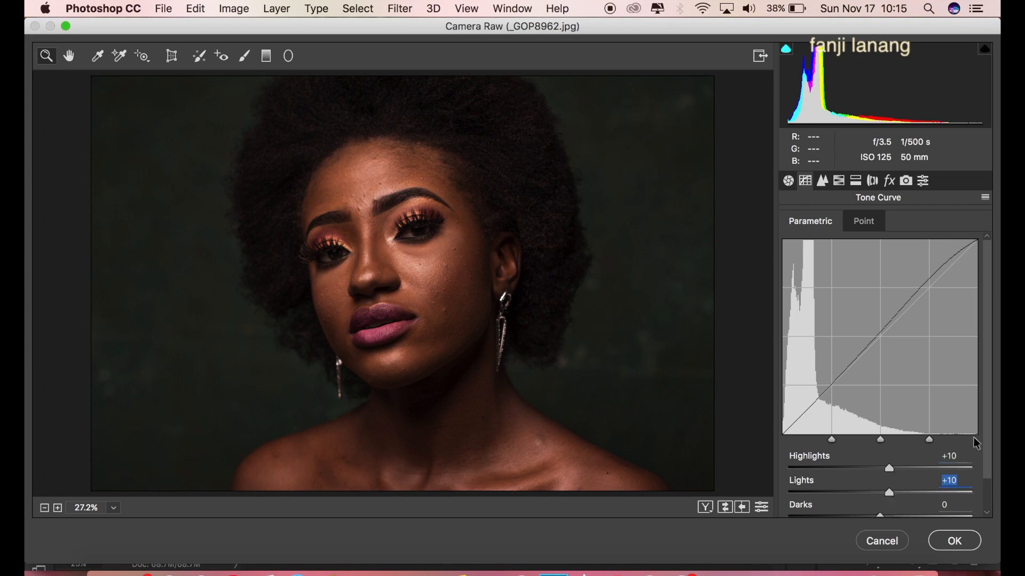
- Set Darks to -10 and Shadows to -10 in the parametric tone curve
drag(988, 428, 982, 472)
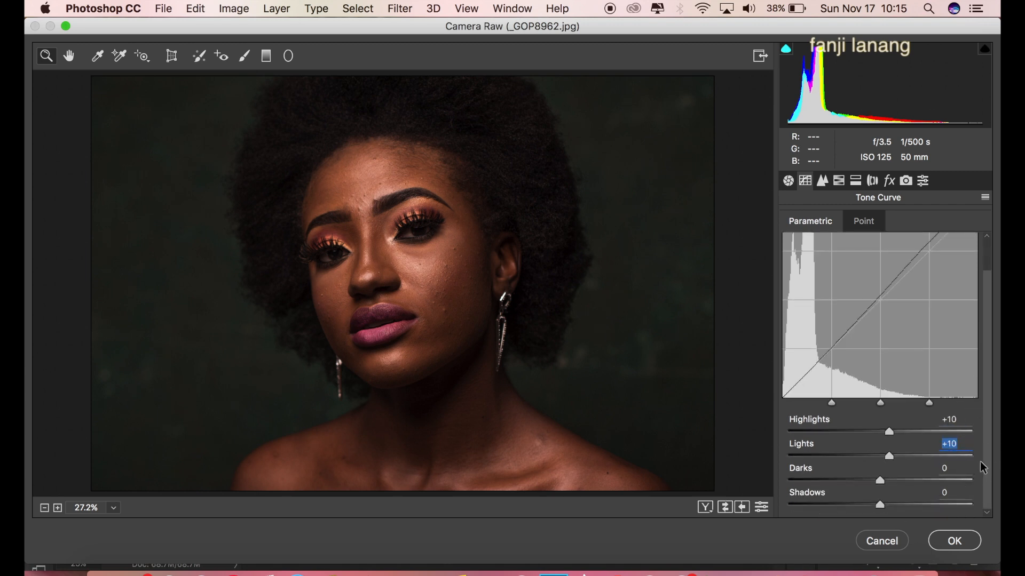
mouse_move(876, 487)
mouse_down()
mouse_move(871, 512)
mouse_move(873, 482)
mouse_up()
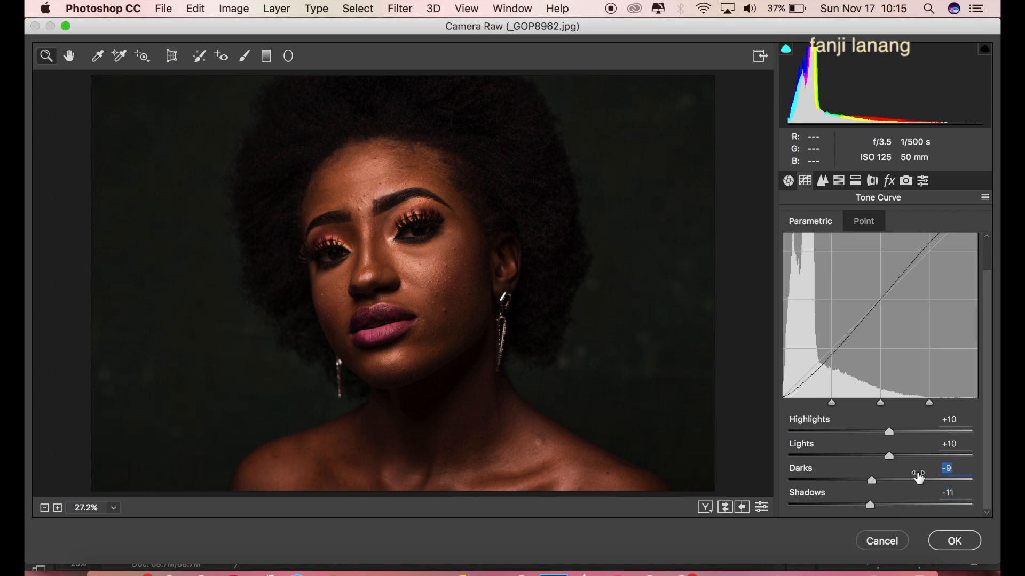
text(-10)
key(Return)
drag(870, 508, 870, 507)
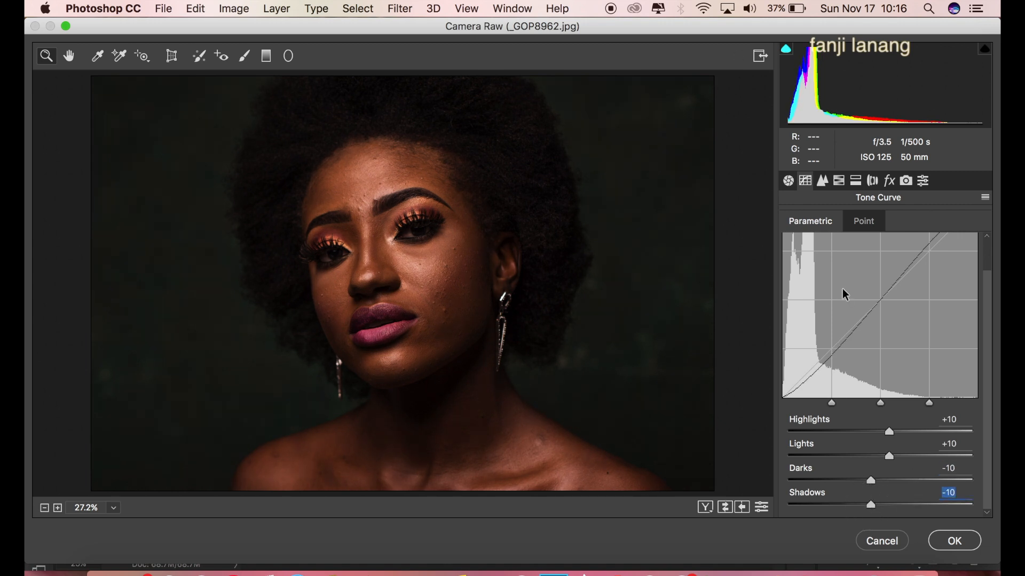
- Set the HSL saturation of Reds to -2, Oranges -10, Yellows -100, Greens -97 and Aquas -25, and apply the Camera Raw filter
click(823, 181)
click(839, 182)
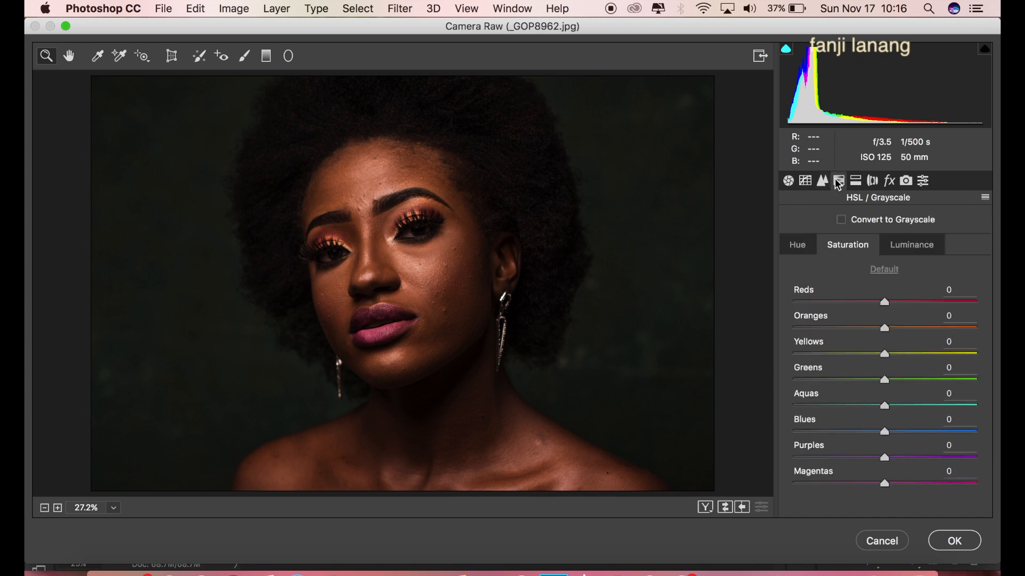
click(809, 250)
click(841, 248)
drag(885, 303, 772, 379)
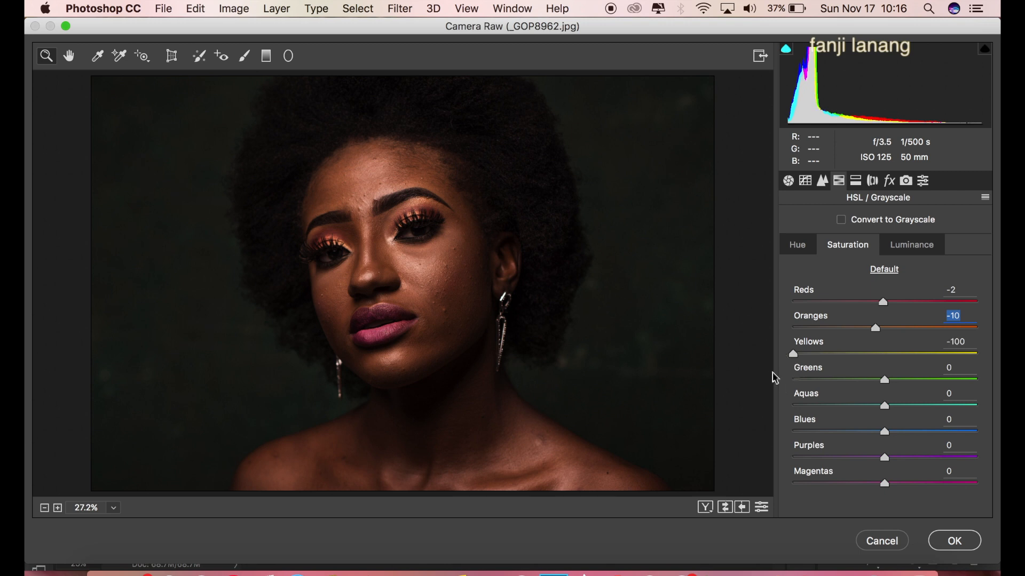
drag(842, 379, 769, 385)
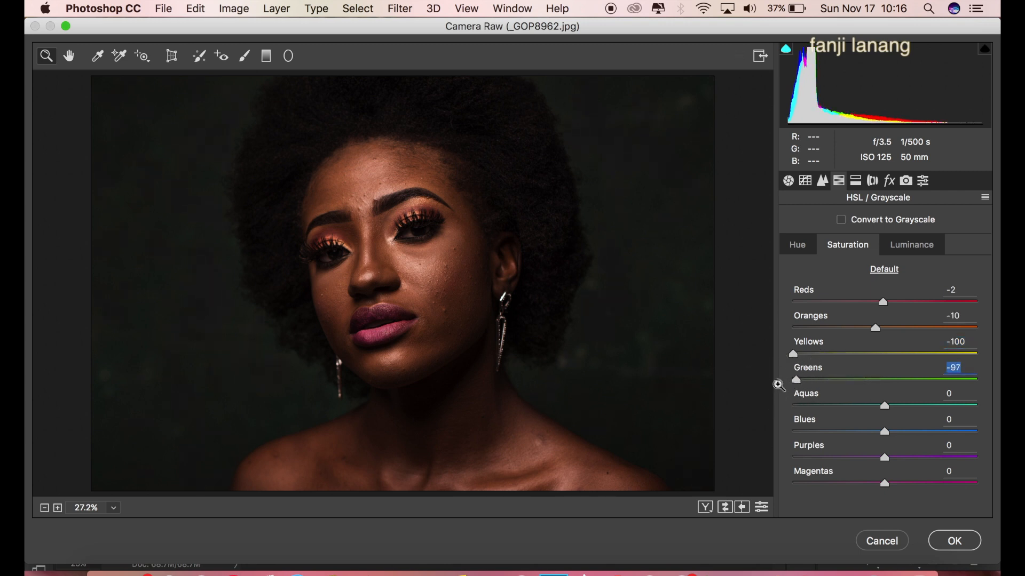
drag(891, 399, 865, 422)
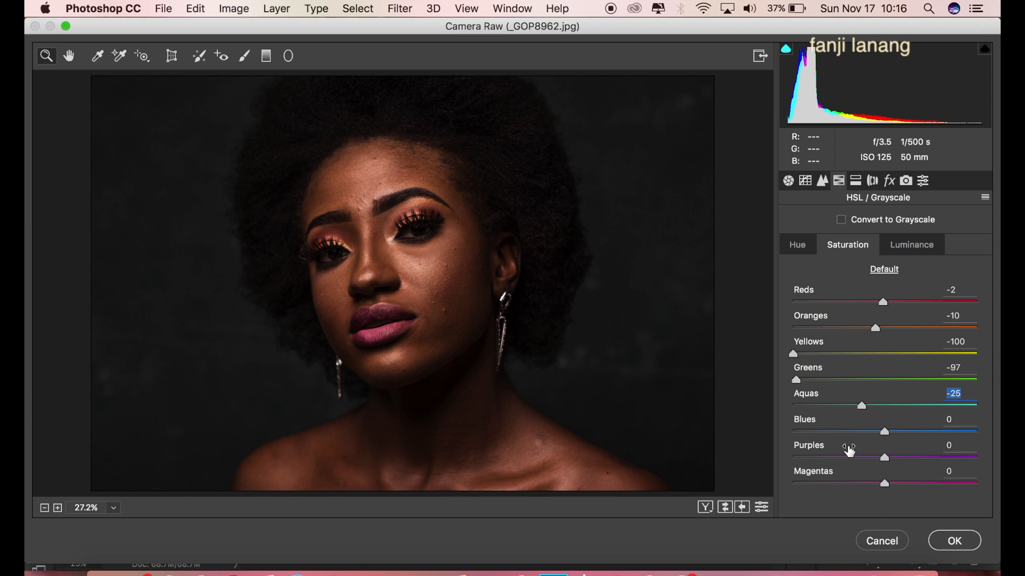
click(711, 513)
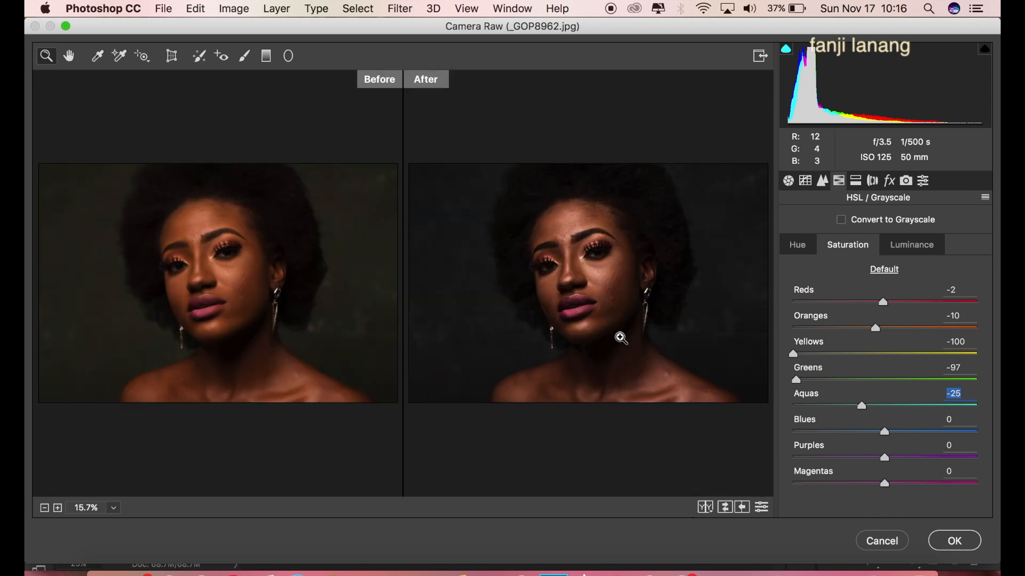
click(948, 538)
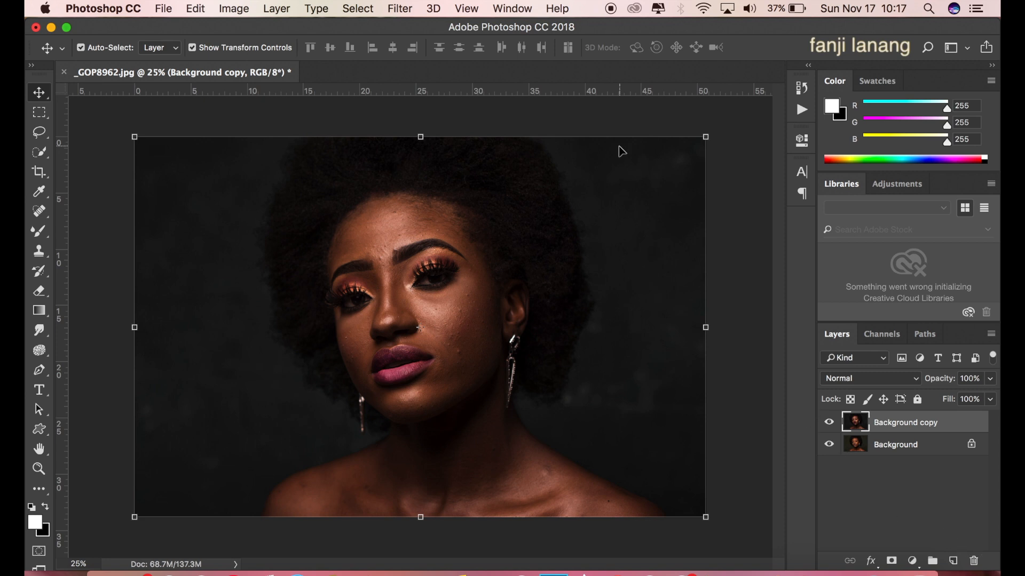
- Activate the Spot Healing Brush for retouching the face and reduce its size to 40
key(super+equal)
key(super+equal)
key(super+equal)
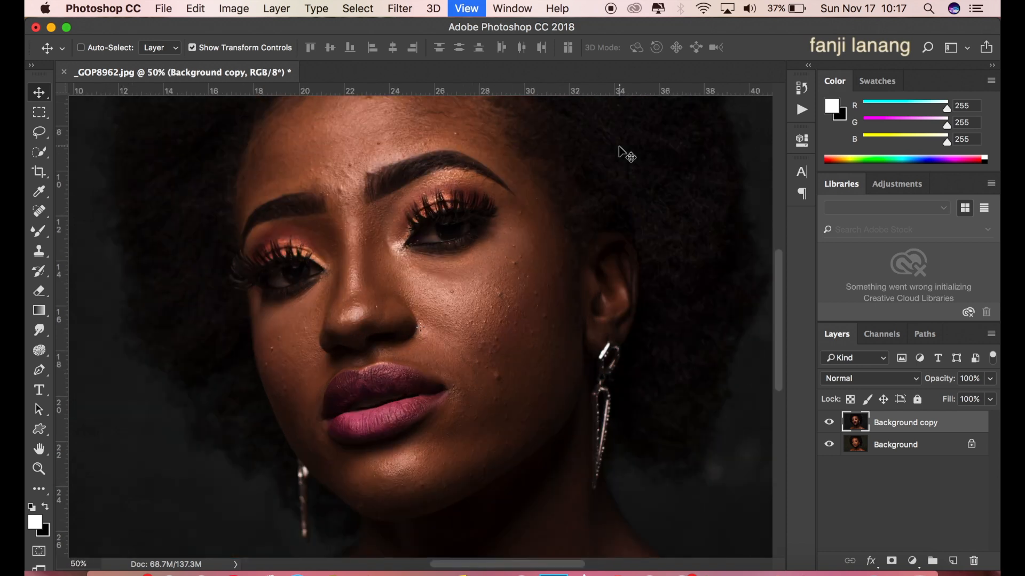
click(40, 153)
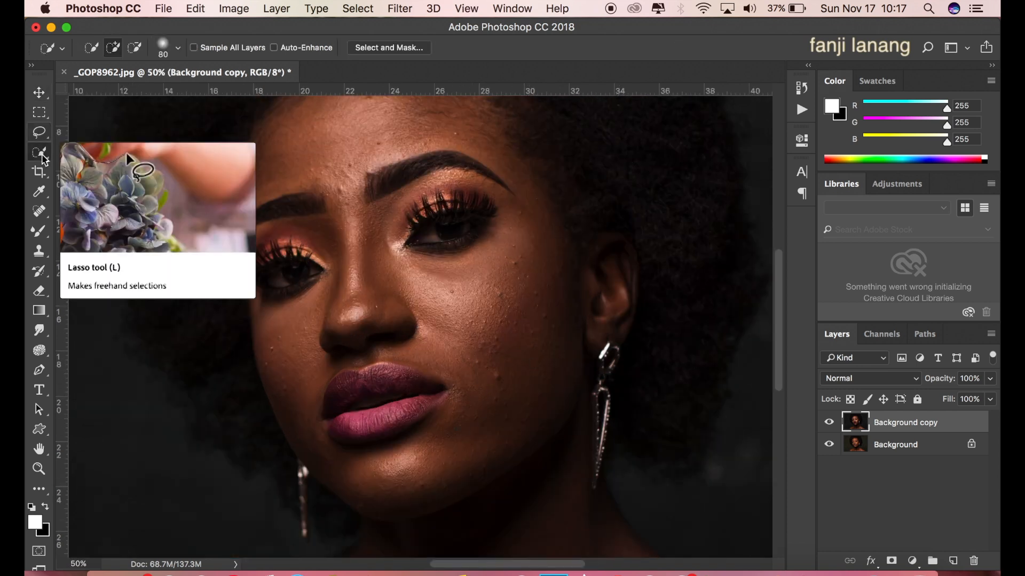
click(45, 193)
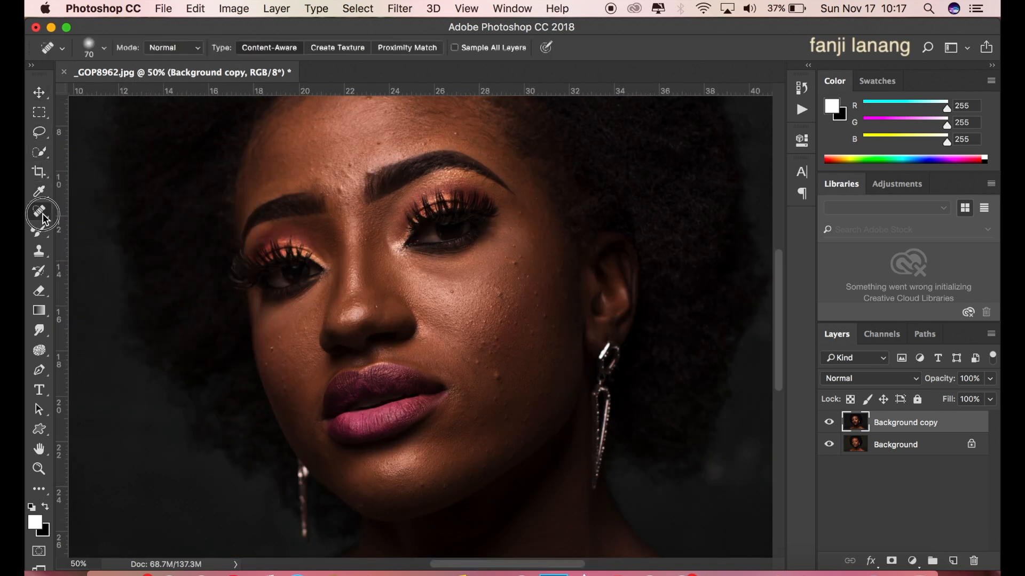
click(42, 212)
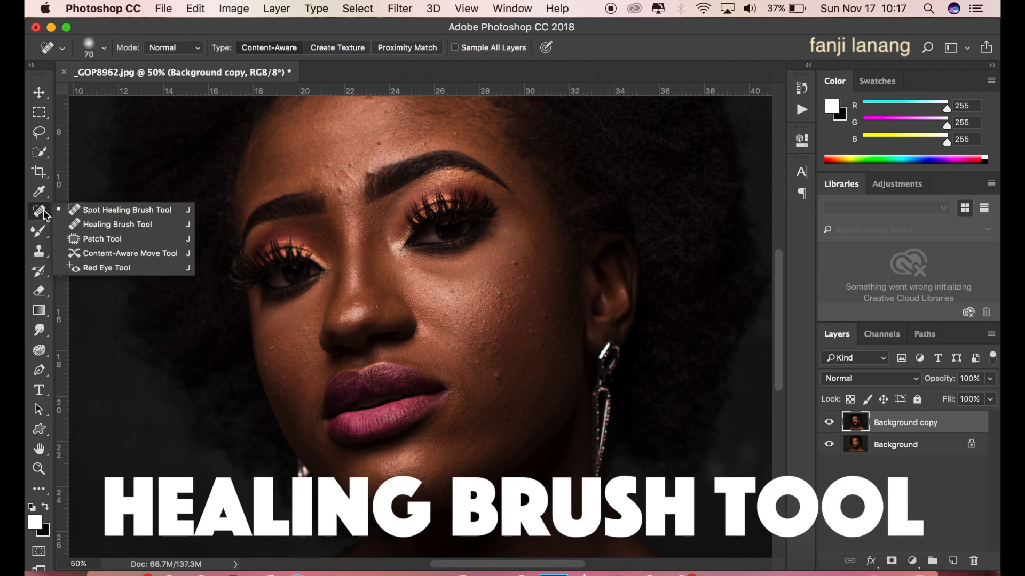
click(75, 212)
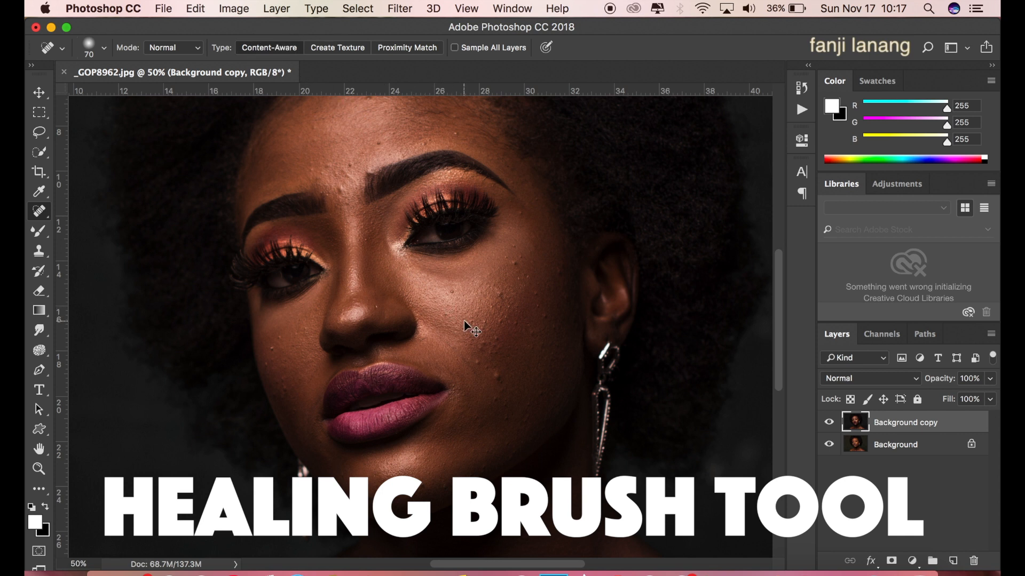
key(super+equal)
click(33, 212)
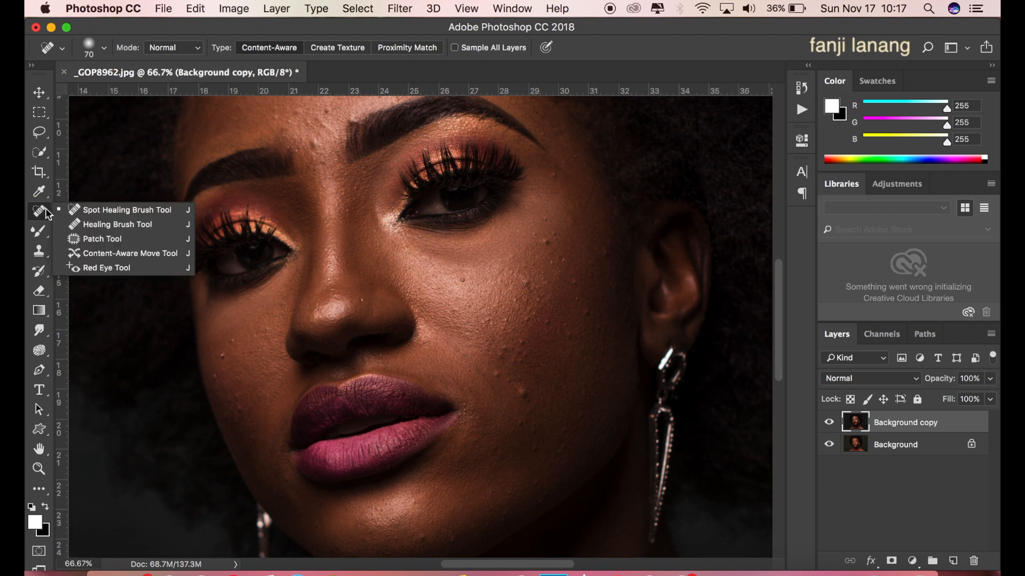
click(84, 208)
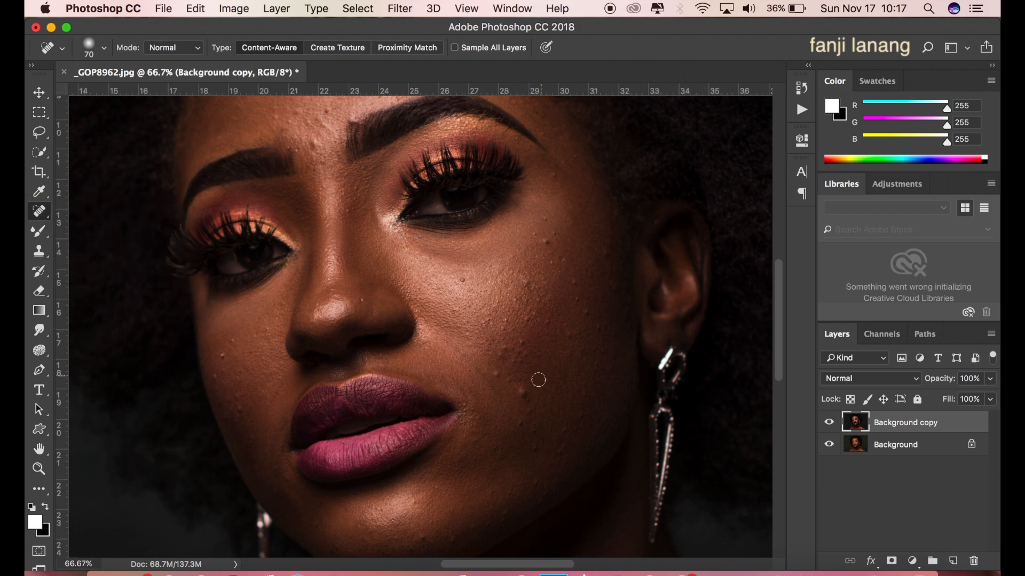
key(super+equal)
key(bracketleft)
key(bracketleft)
key(bracketleft)
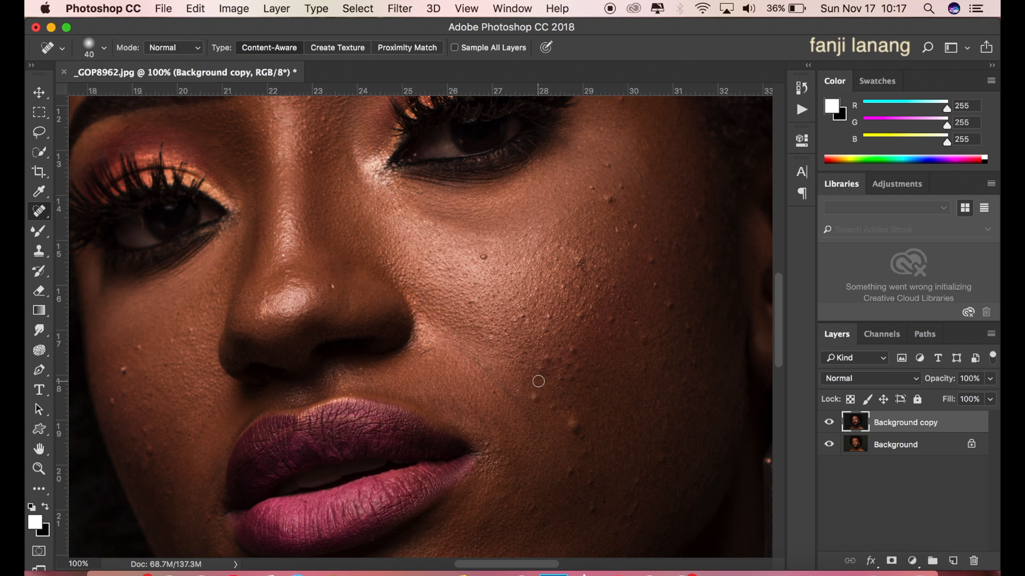
- Heal the bumps on the lower cheek beside the lips and down towards the jaw
drag(573, 422, 566, 423)
click(535, 396)
click(570, 472)
click(536, 403)
click(554, 405)
click(590, 482)
click(591, 511)
click(634, 507)
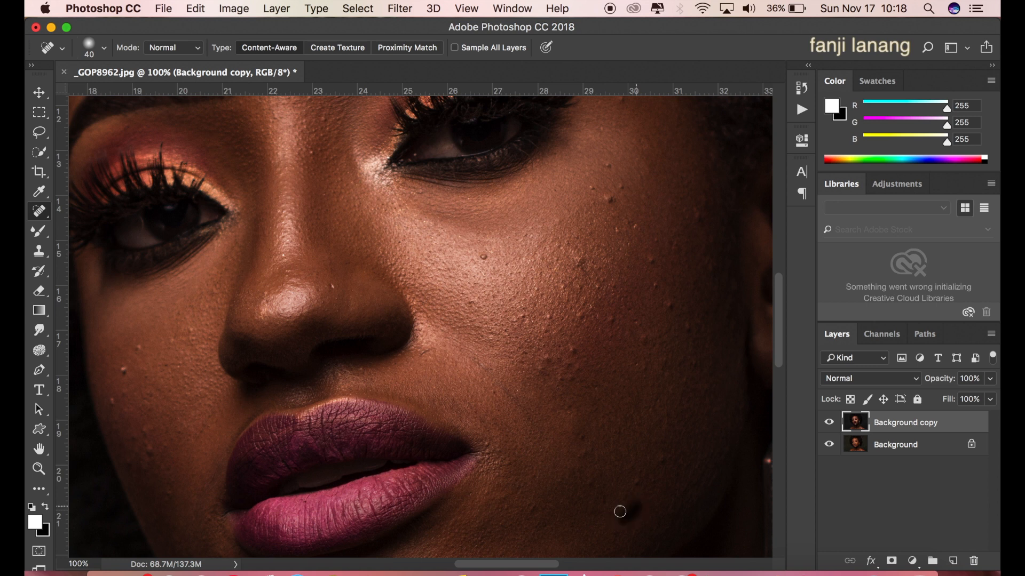
- Heal the cluster of blemishes in the middle of the cheek, level with the nostril
click(571, 379)
click(550, 360)
click(547, 358)
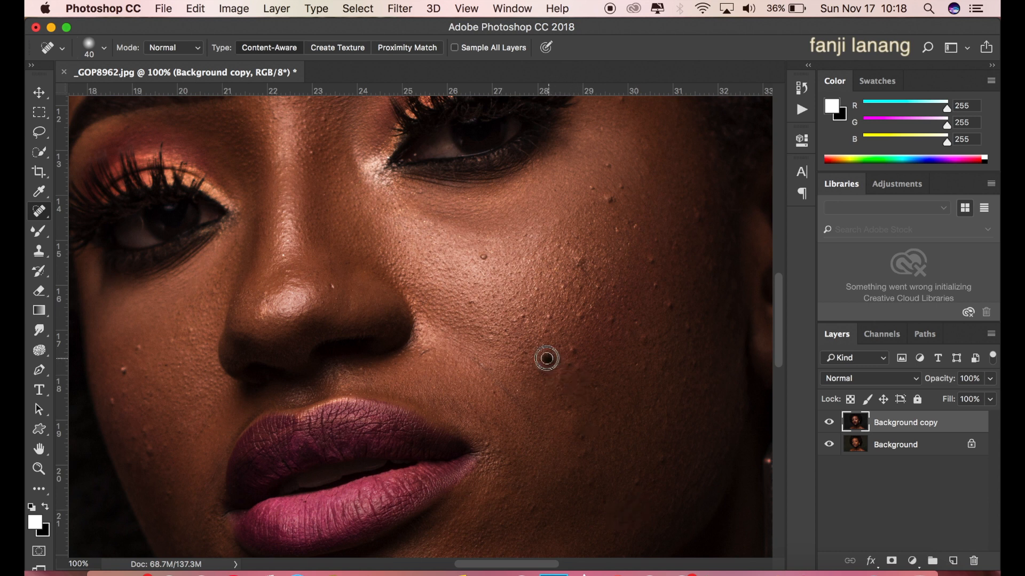
click(573, 350)
click(537, 370)
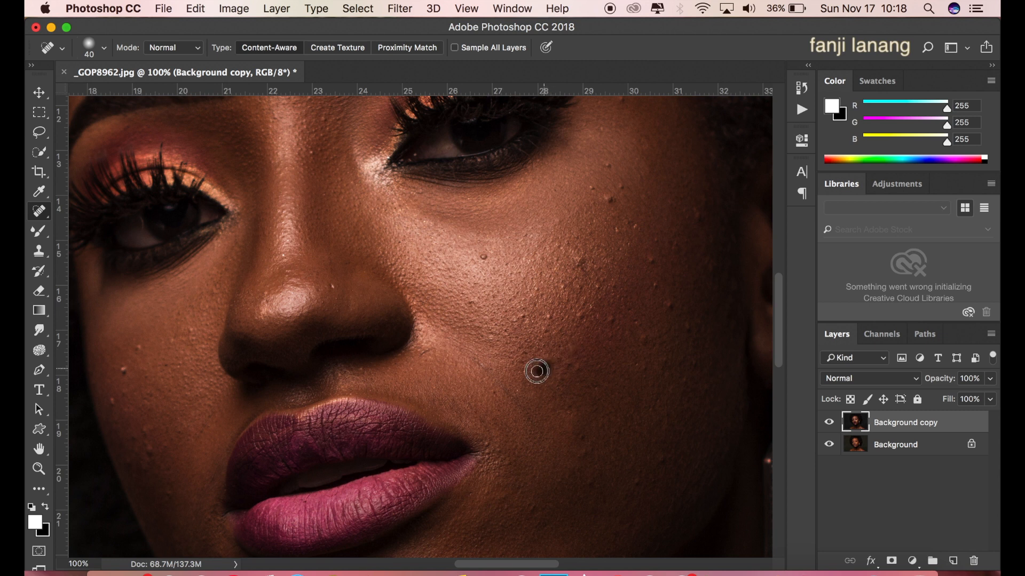
- Heal the dark spots and bumps on the upper cheek below the eye
click(582, 314)
click(578, 262)
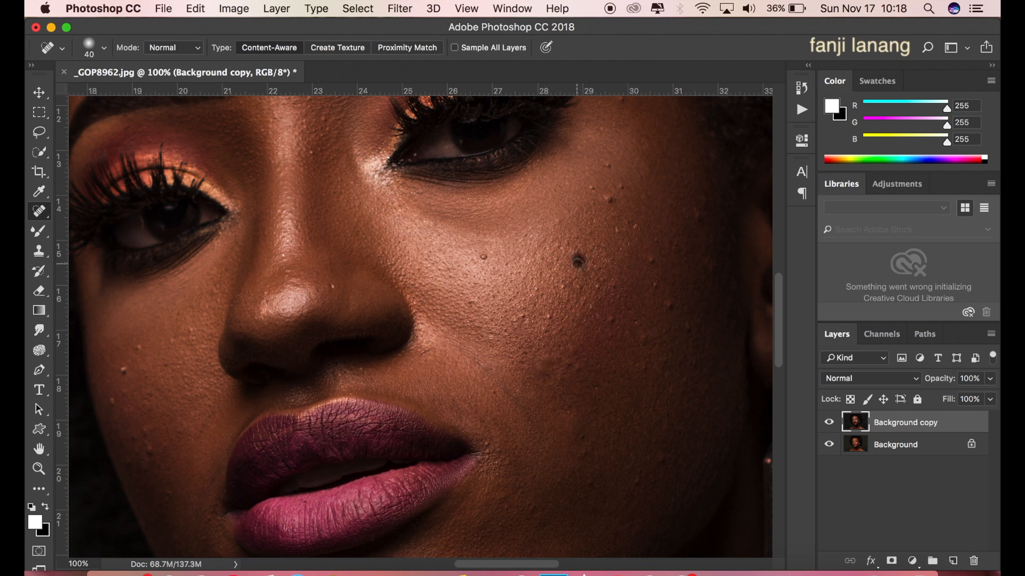
click(484, 256)
click(525, 317)
click(547, 319)
click(580, 268)
click(608, 199)
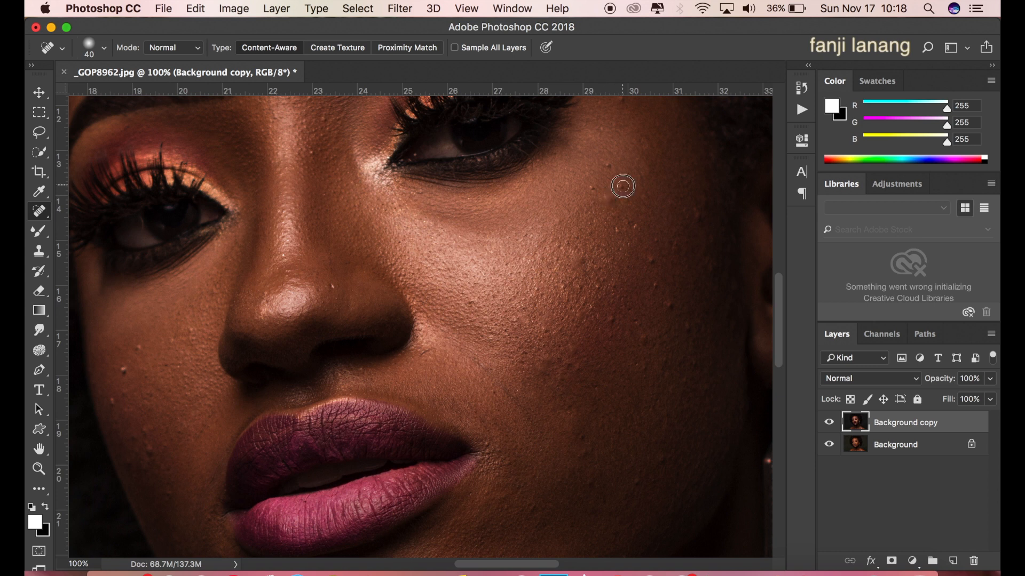
- Heal the remaining small bumps on the outer cheek between the eye and the ear
click(607, 164)
click(636, 224)
click(651, 261)
click(655, 286)
click(612, 319)
click(651, 260)
click(578, 260)
click(643, 337)
- Heal the blemishes on the lower forehead, between the eyebrows and above the eyebrow nearest the visible ear
drag(496, 256, 579, 390)
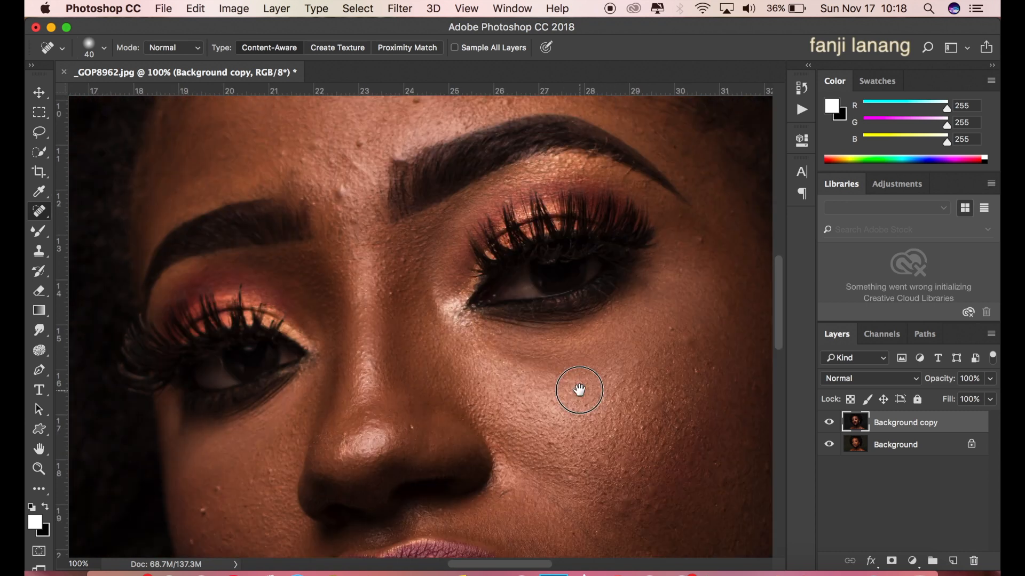
drag(424, 214, 434, 270)
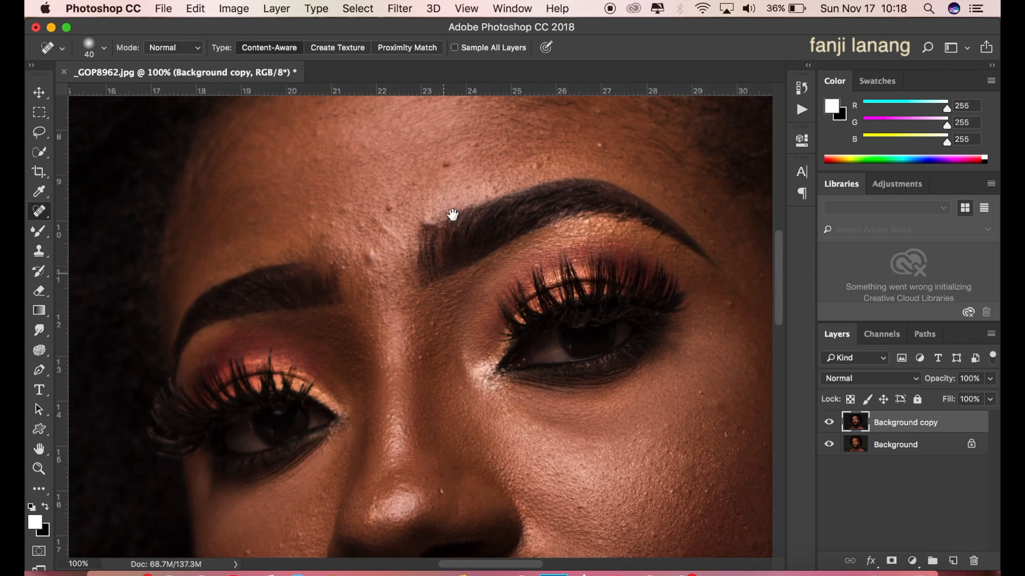
click(448, 163)
click(390, 207)
click(371, 256)
click(368, 260)
click(536, 167)
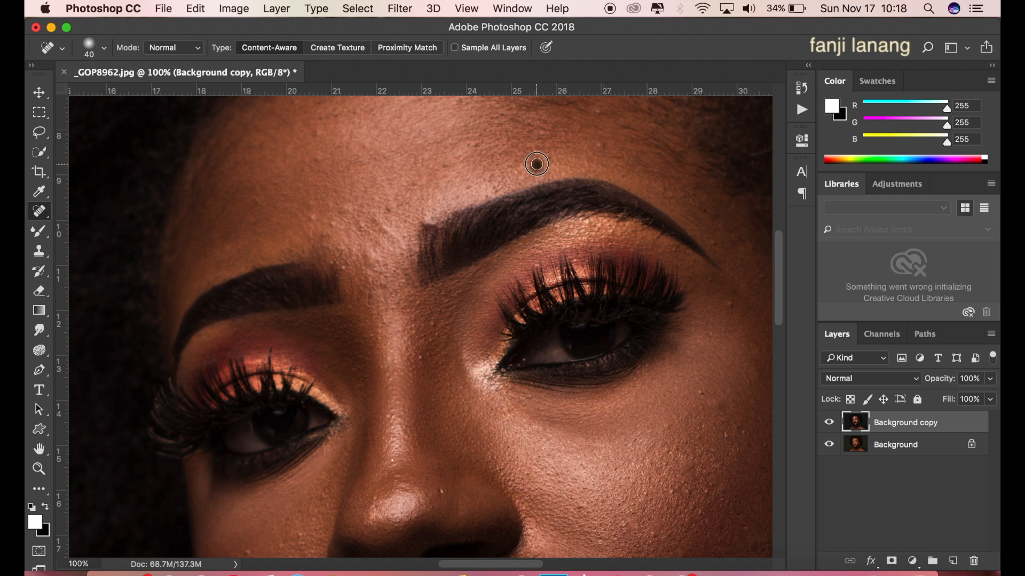
click(601, 145)
- Heal the dark spot and small bumps on the far cheek, beside the nose and down towards the mouth
scroll(467, 276, down, 5)
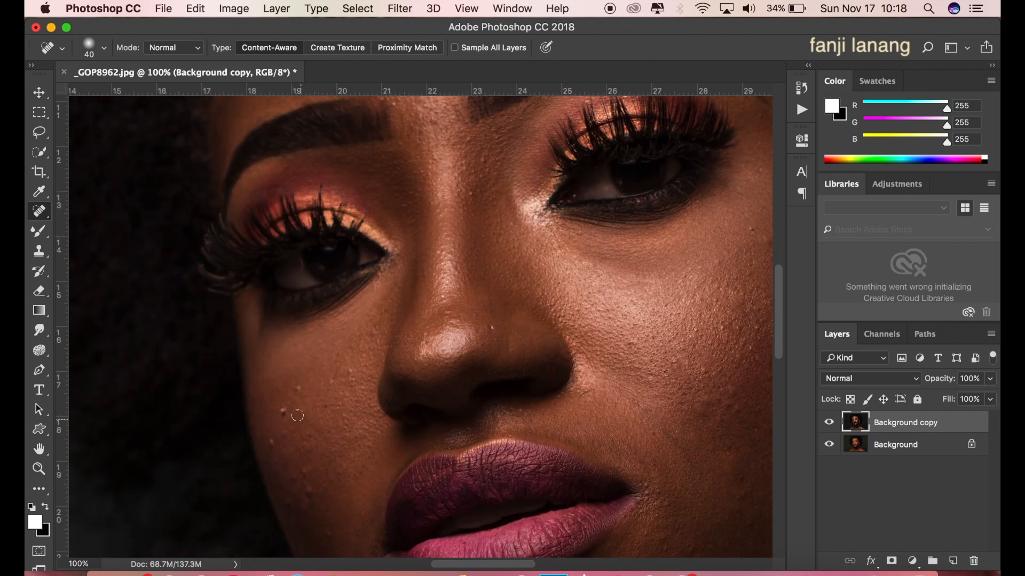
click(283, 411)
click(298, 388)
click(283, 414)
click(309, 491)
- Duplicate the healed Background copy layer twice
key(super+minus)
key(super+minus)
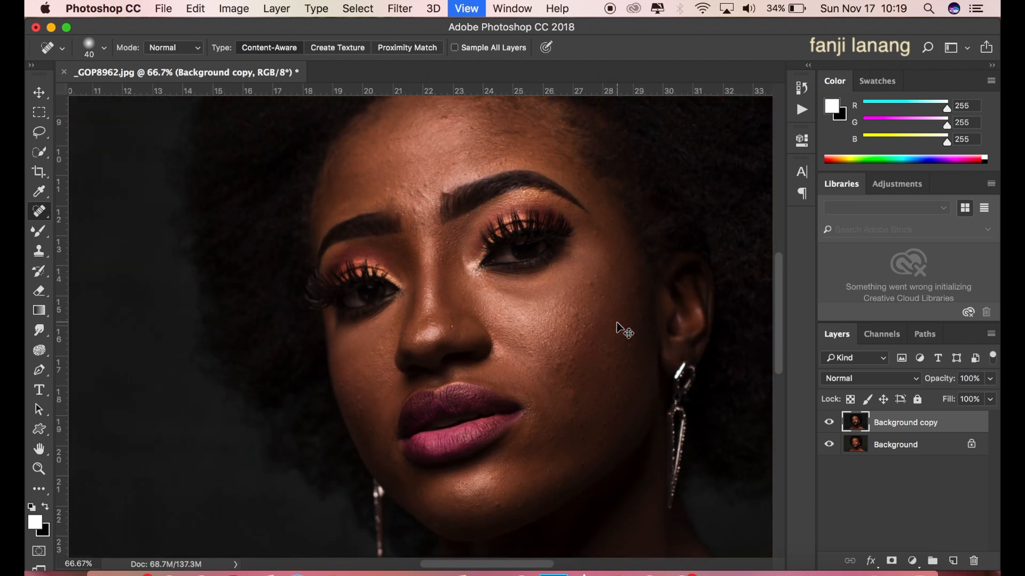
key(super+minus)
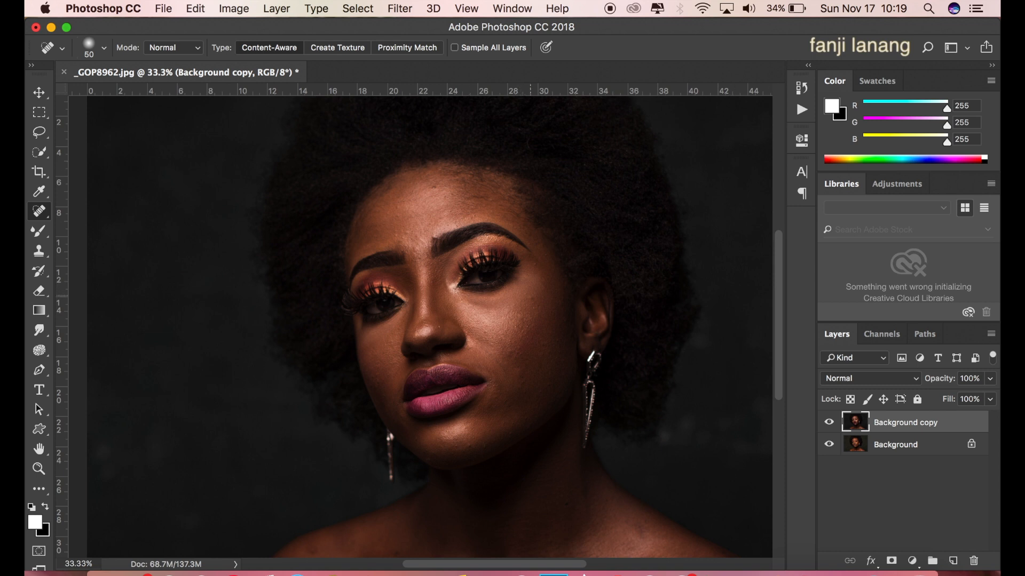
drag(918, 424, 953, 561)
drag(908, 423, 952, 560)
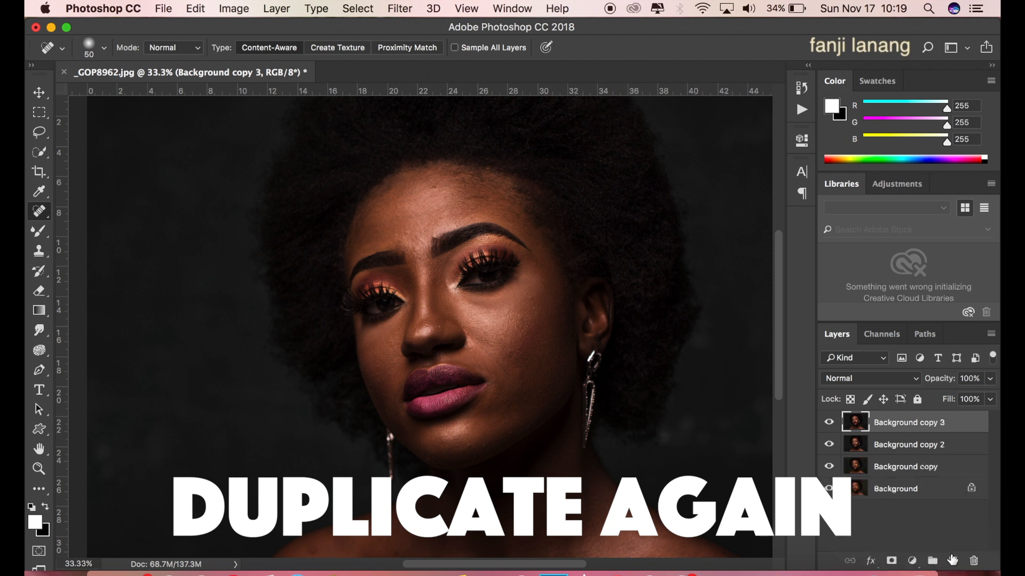
- Rename the lower new duplicate layer as blur and the topmost one as apply
double_click(917, 445)
text(blur)
key(Return)
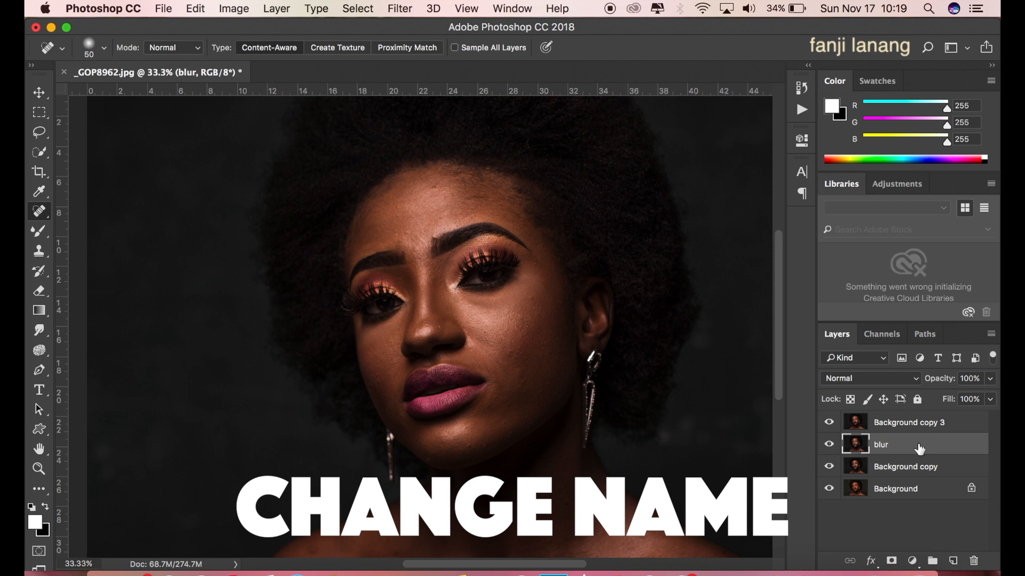
double_click(927, 422)
text(apply)
key(Return)
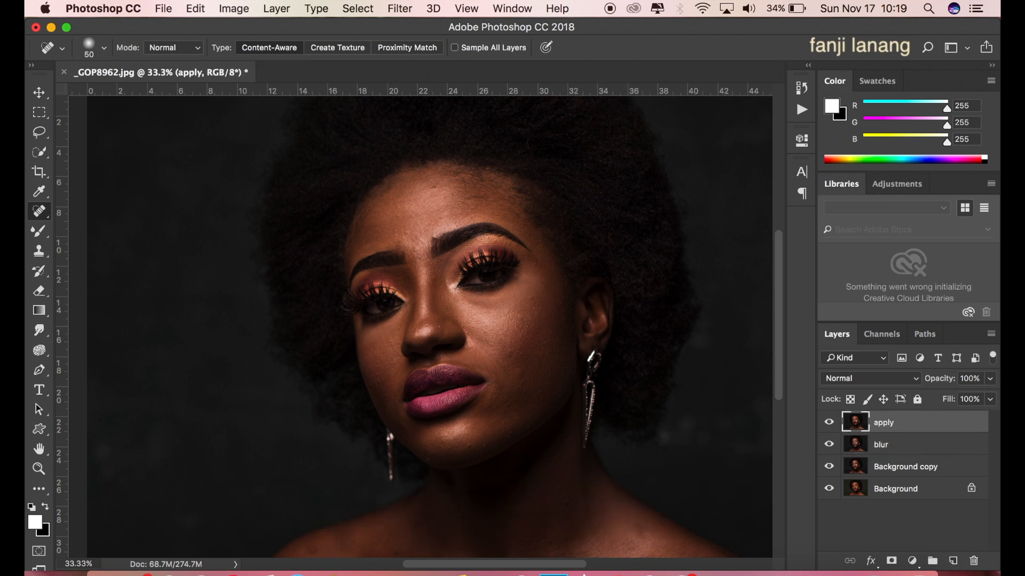
- Apply a Gaussian Blur with a 5 pixel radius to the blur layer
click(927, 447)
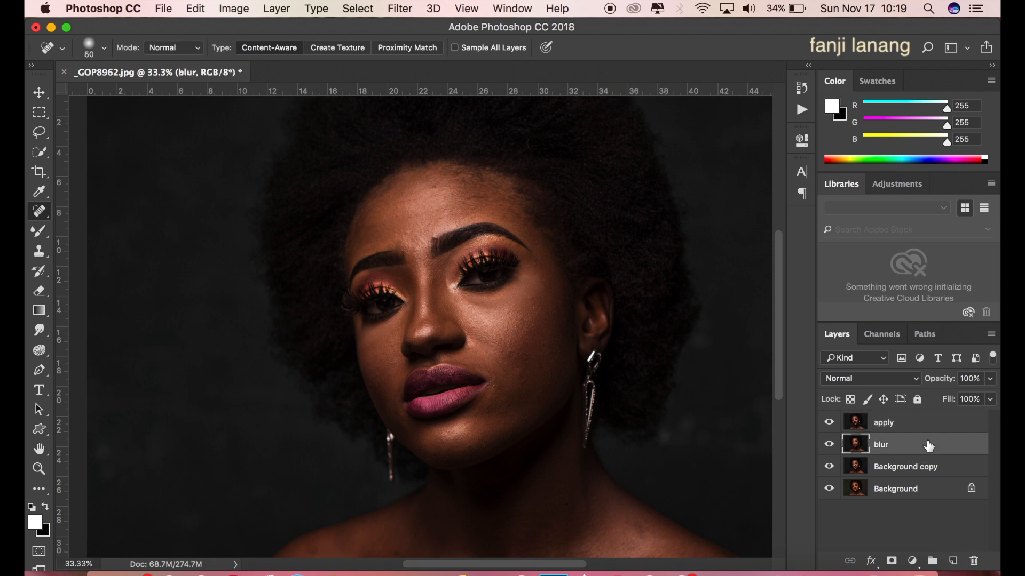
click(398, 9)
mouse_move(470, 190)
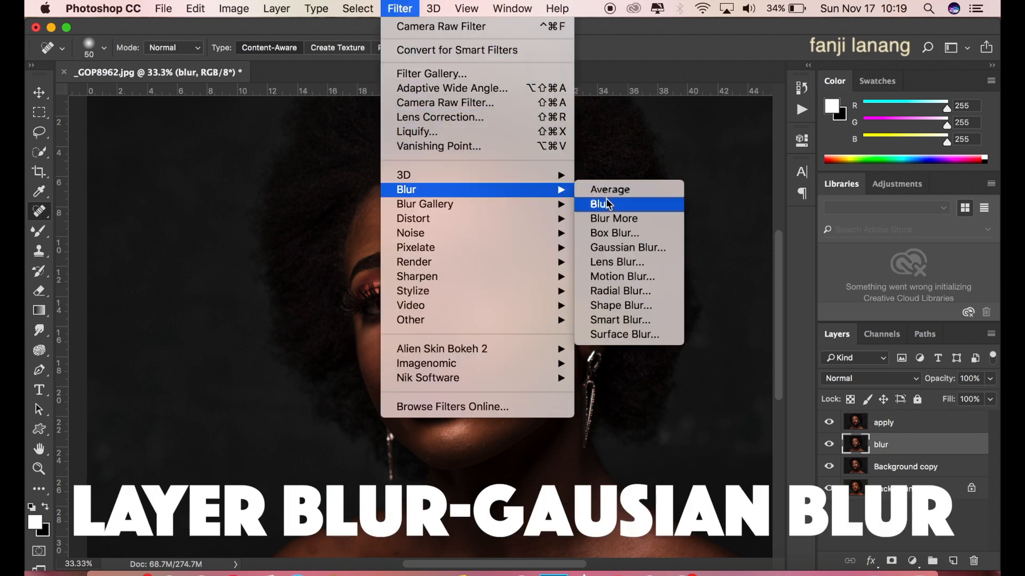
click(622, 246)
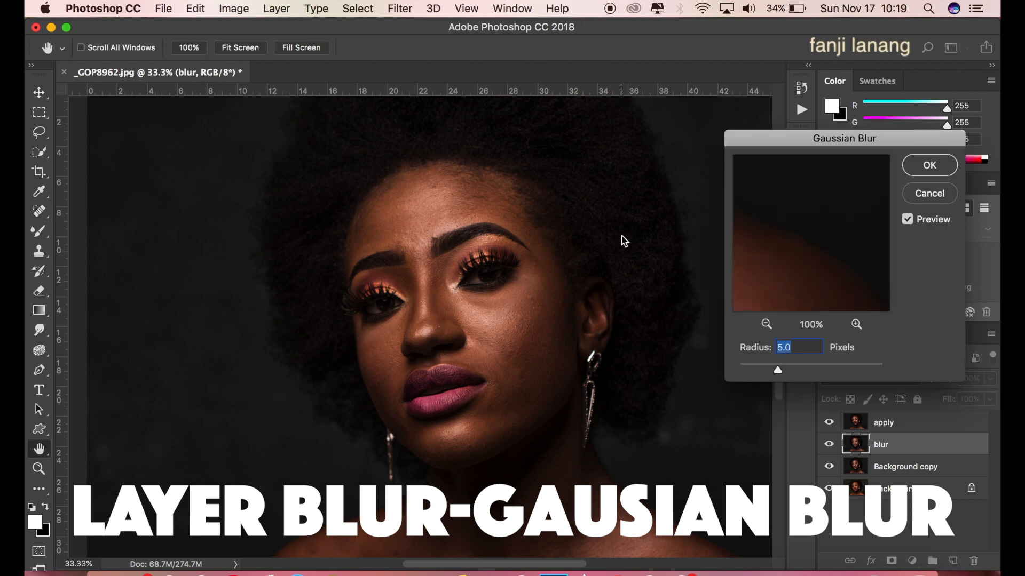
click(773, 364)
text(5)
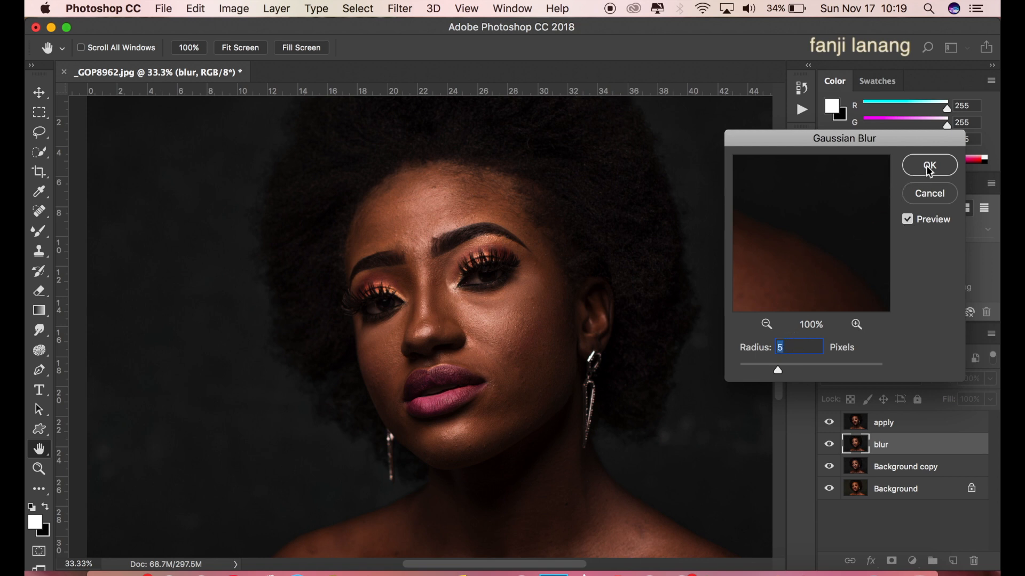
key(Return)
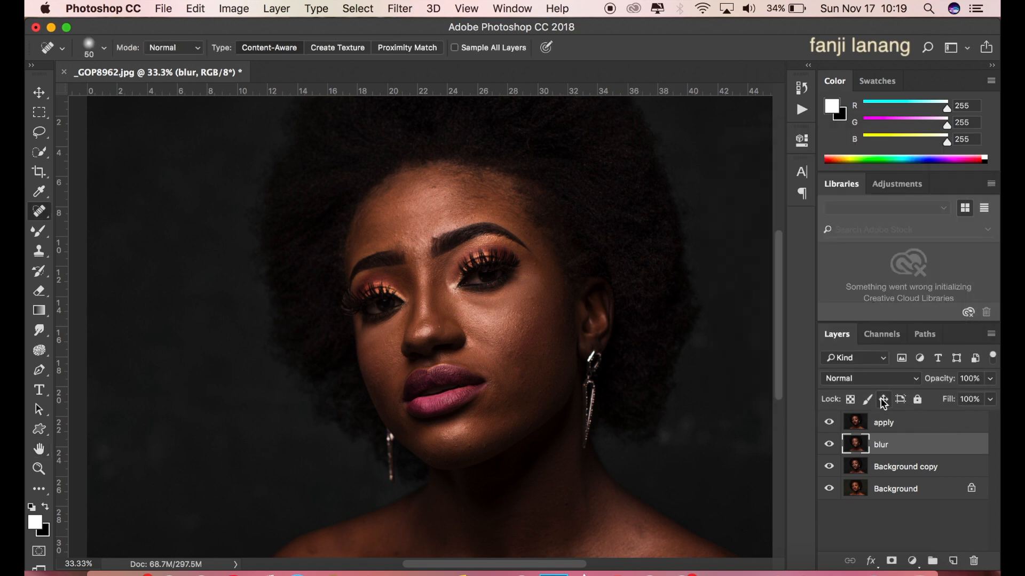
- Start Apply Image on the apply layer and choose the blur layer as its source layer
click(910, 424)
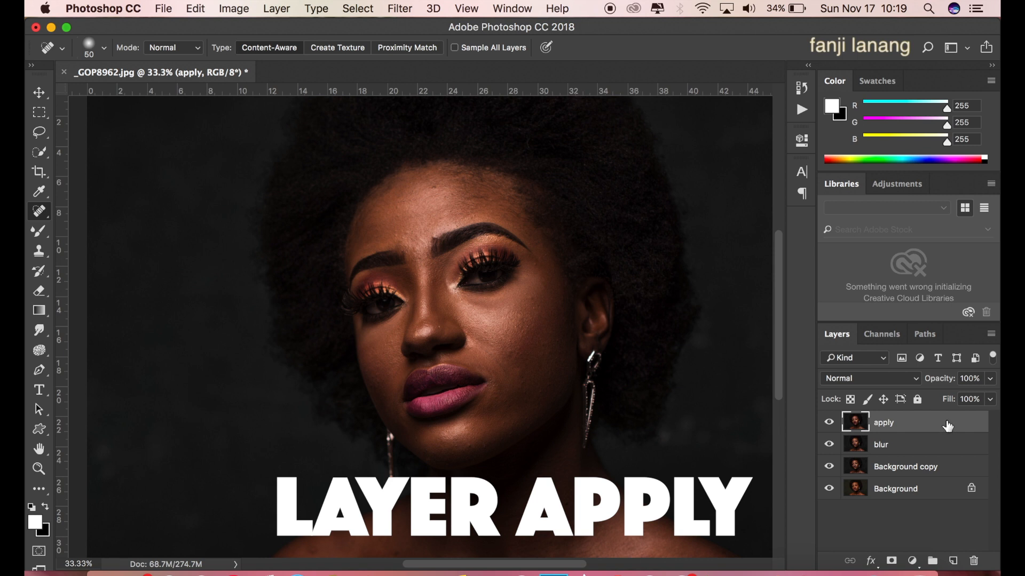
click(244, 9)
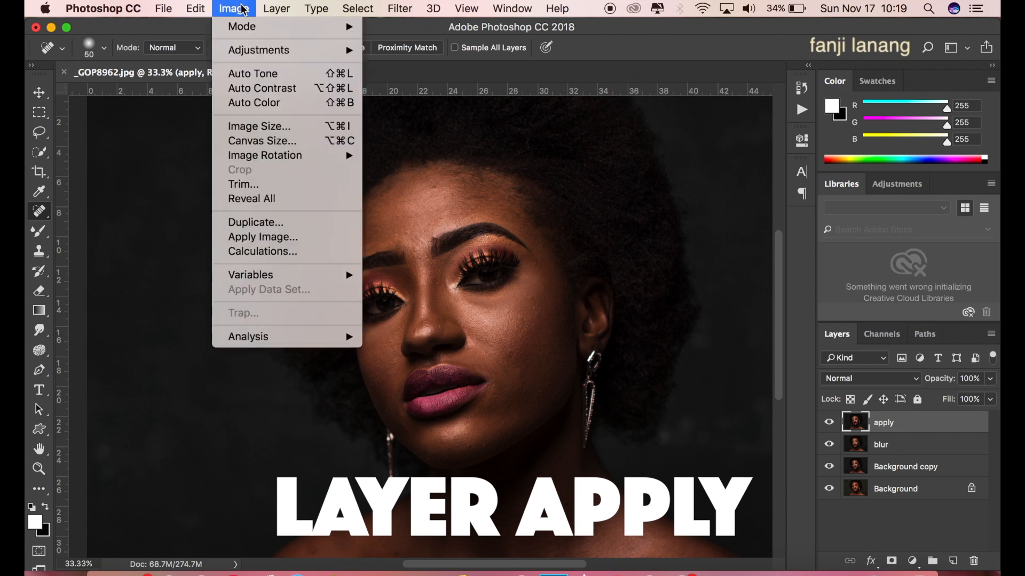
click(272, 236)
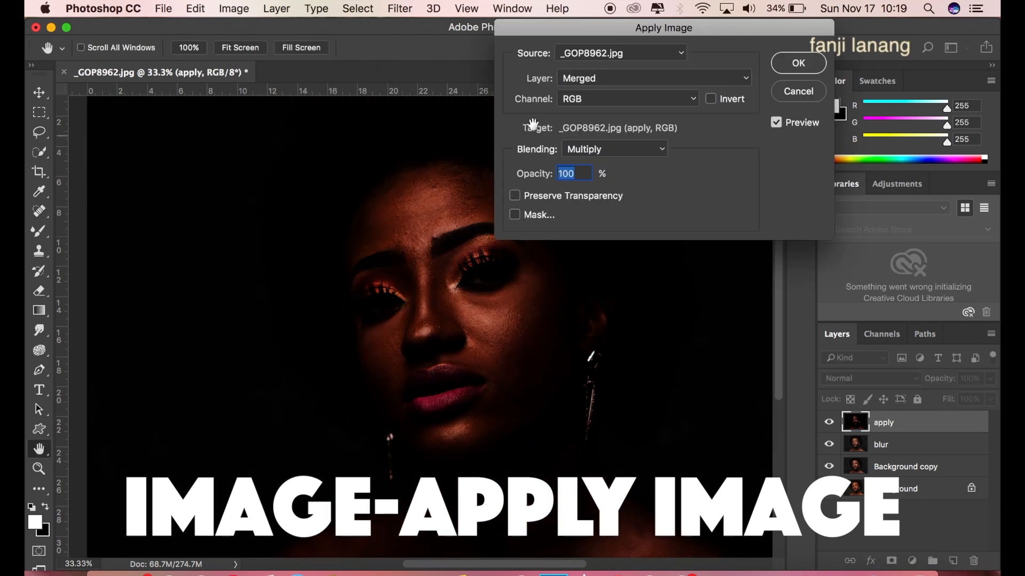
click(662, 80)
click(662, 78)
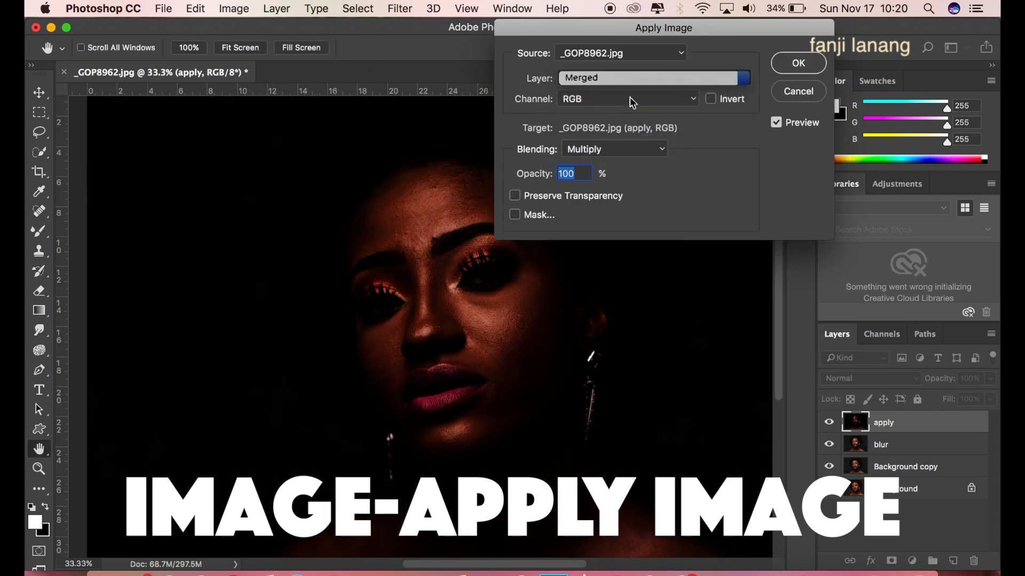
click(607, 83)
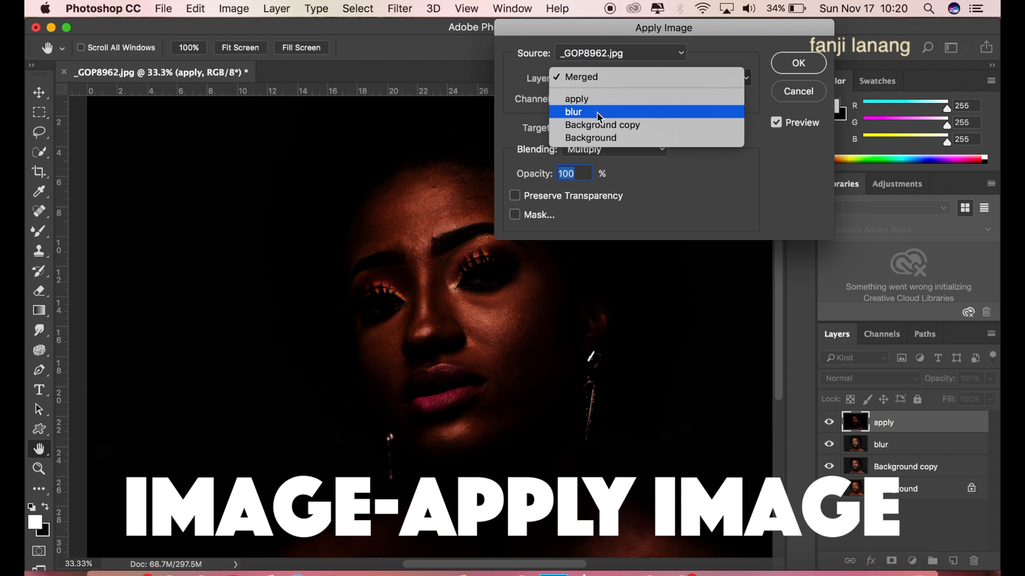
click(636, 112)
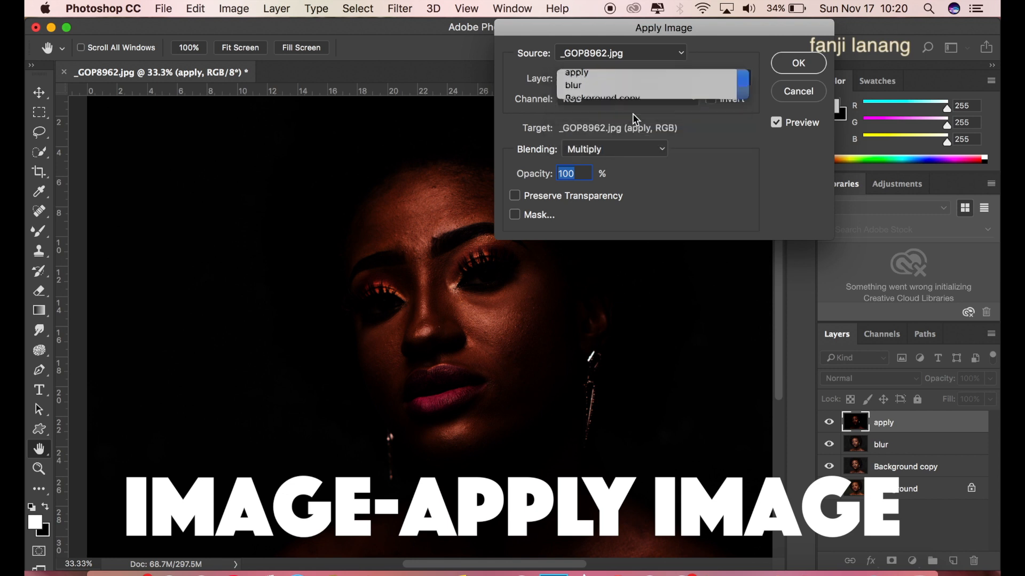
- Complete Apply Image with Subtract blending, scale 2 and offset 128
click(642, 149)
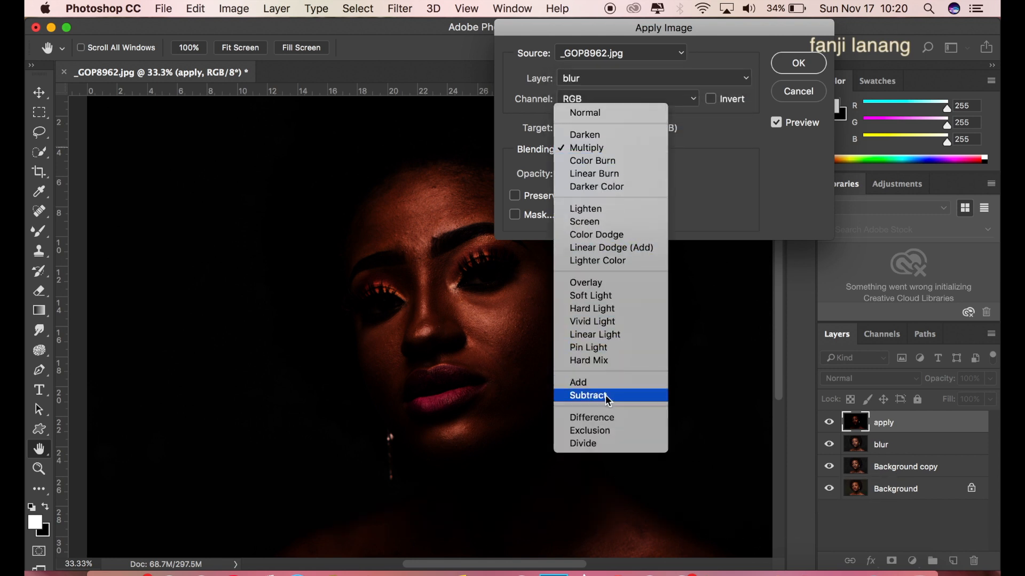
click(589, 395)
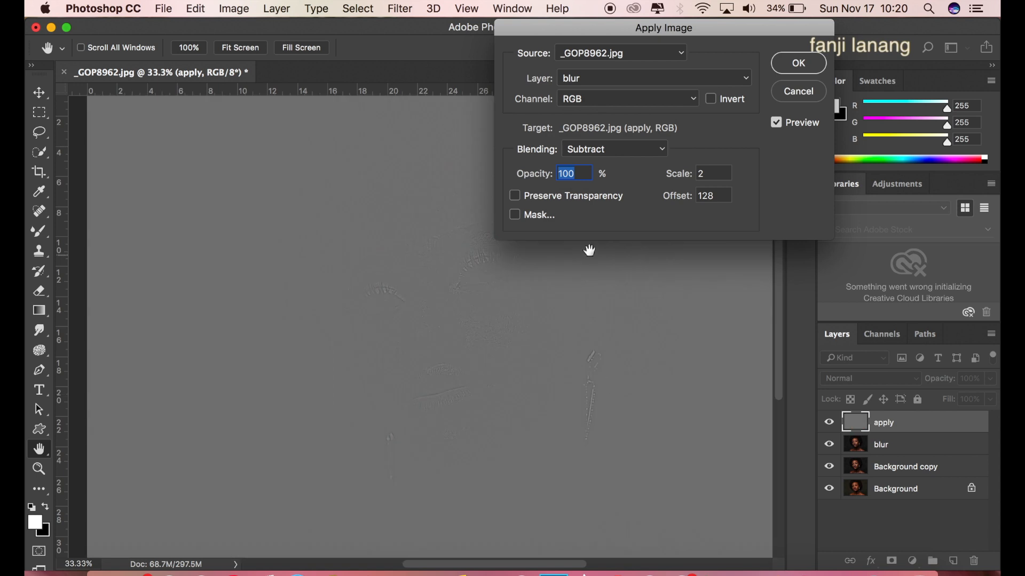
double_click(709, 175)
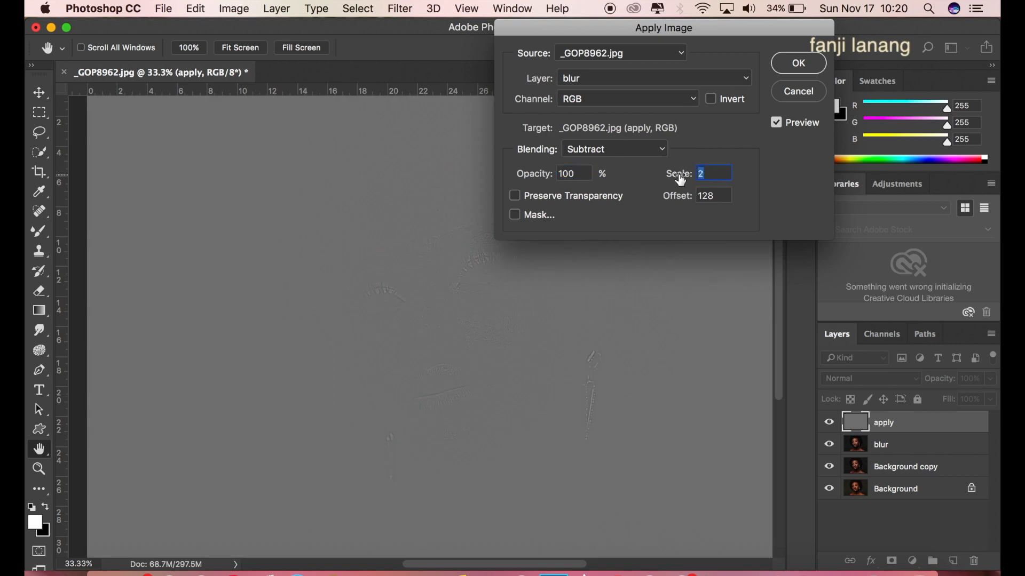
double_click(717, 195)
text(12)
click(799, 64)
key(j)
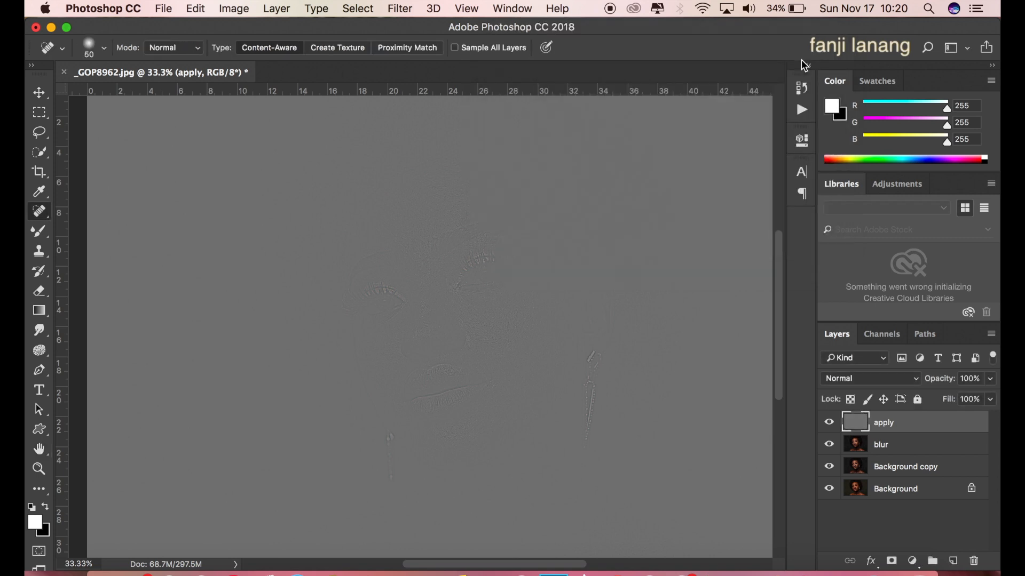
- Set the apply layer's blend mode to Linear Light and duplicate the blur layer
click(870, 379)
mouse_move(845, 558)
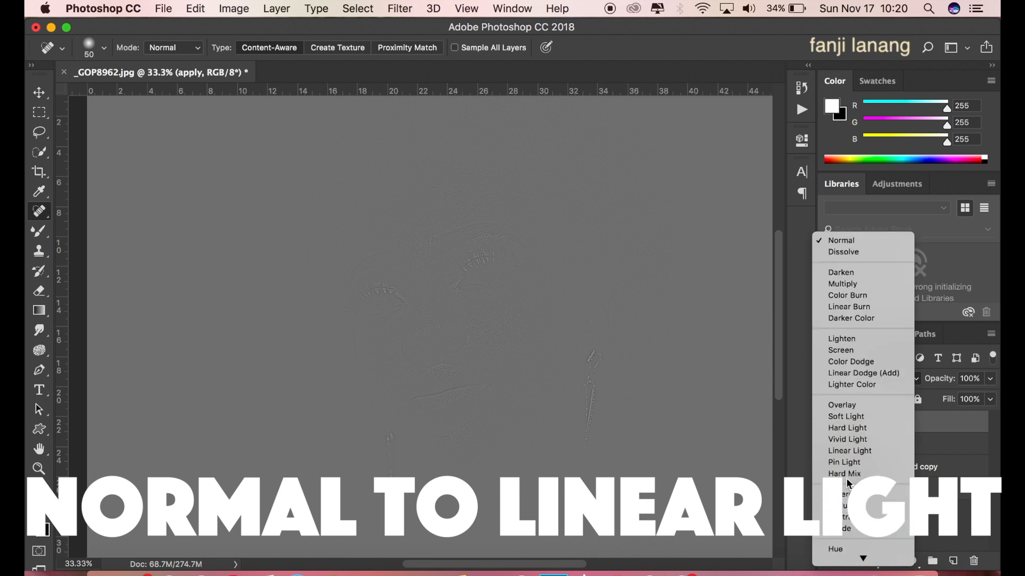
click(875, 451)
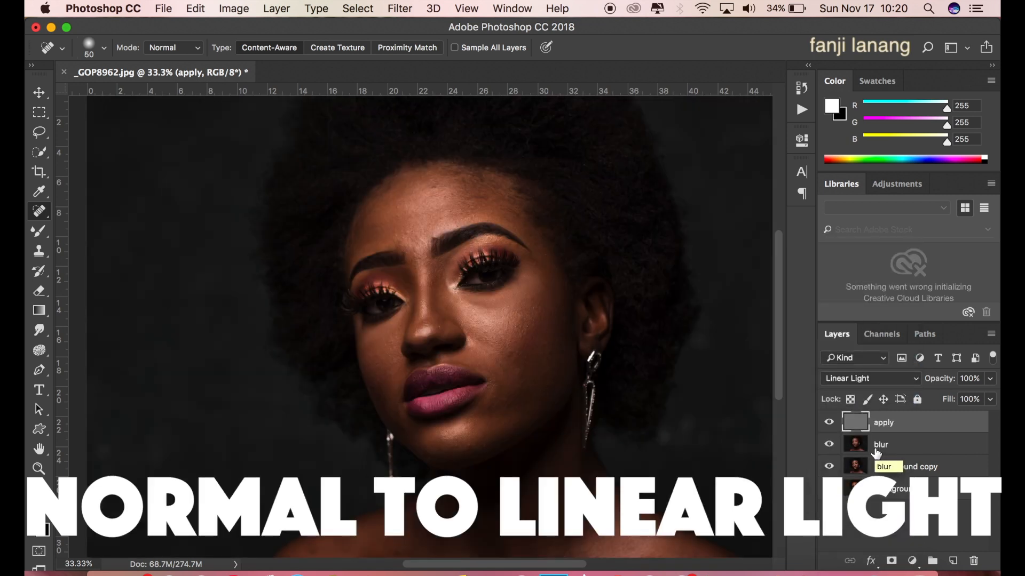
click(907, 446)
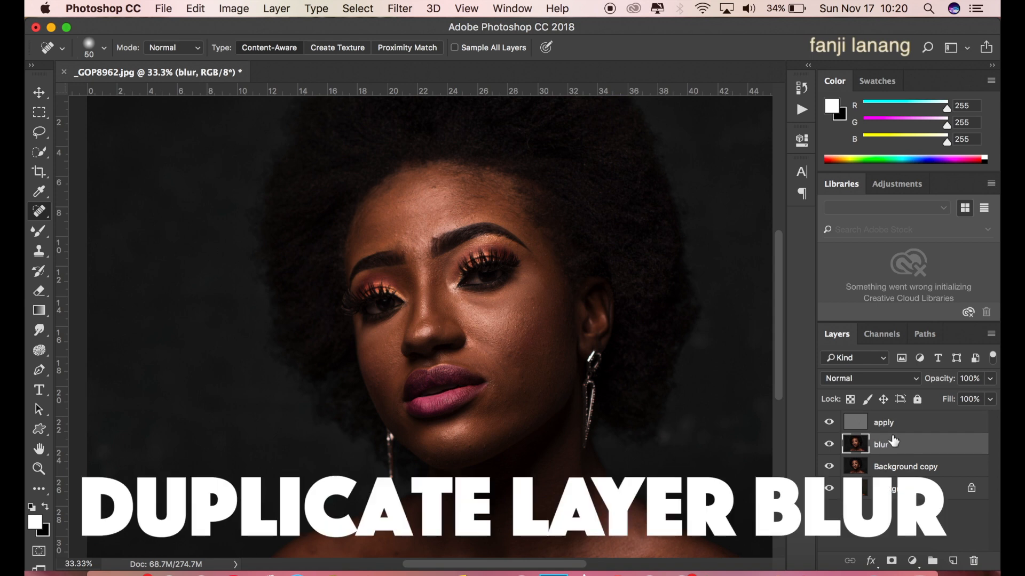
drag(900, 446, 954, 560)
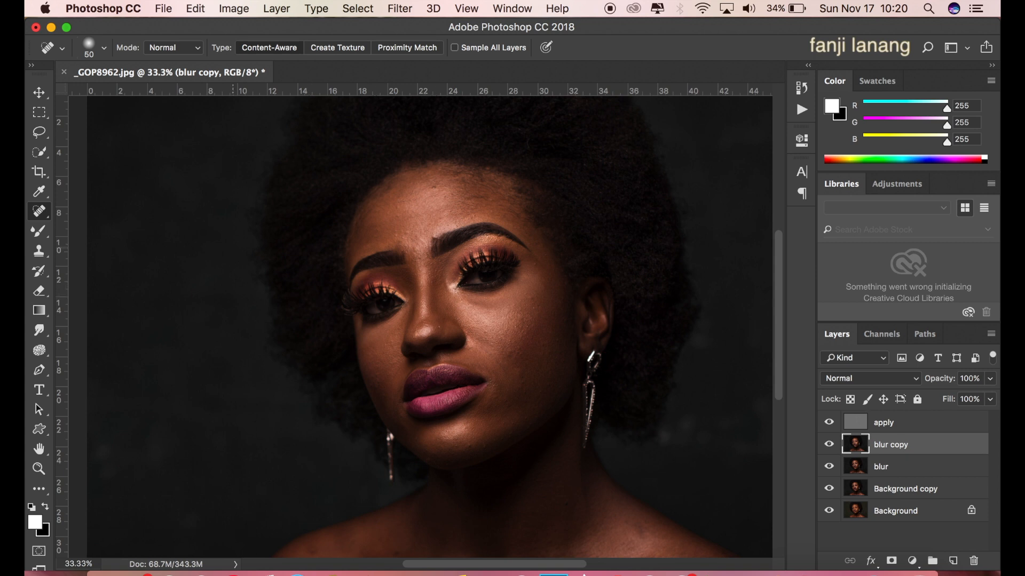
- Set up a cleaned Mixer Brush with Wet 50%, Load 35%, Mix 35% and Flow 75% for the blur copy layer
click(41, 233)
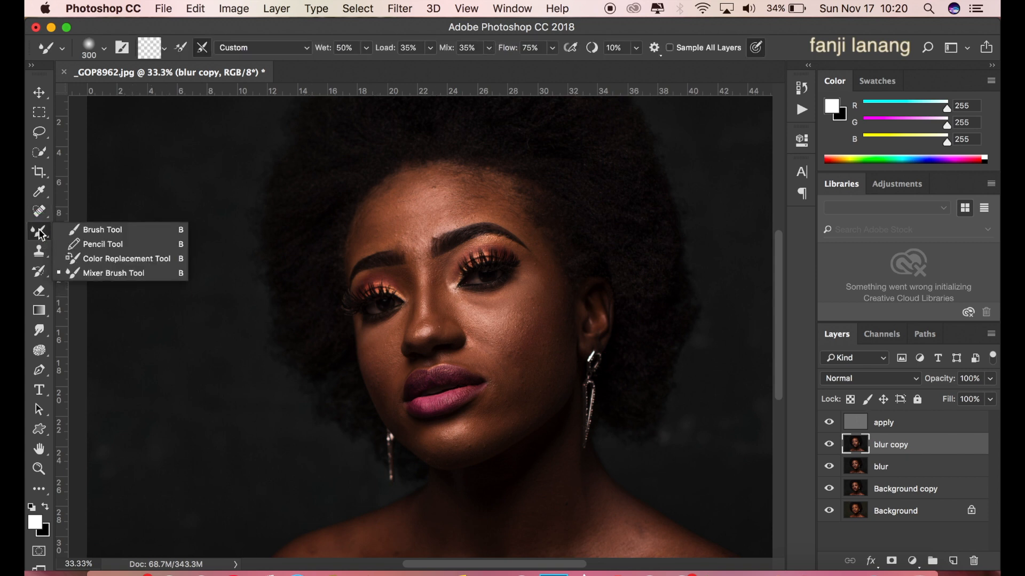
click(103, 229)
click(38, 232)
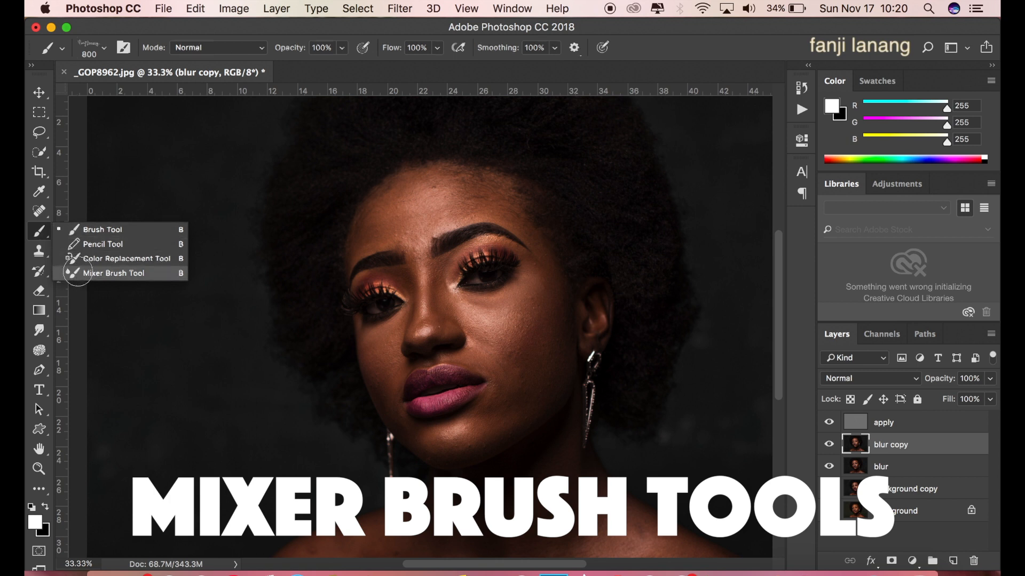
click(79, 275)
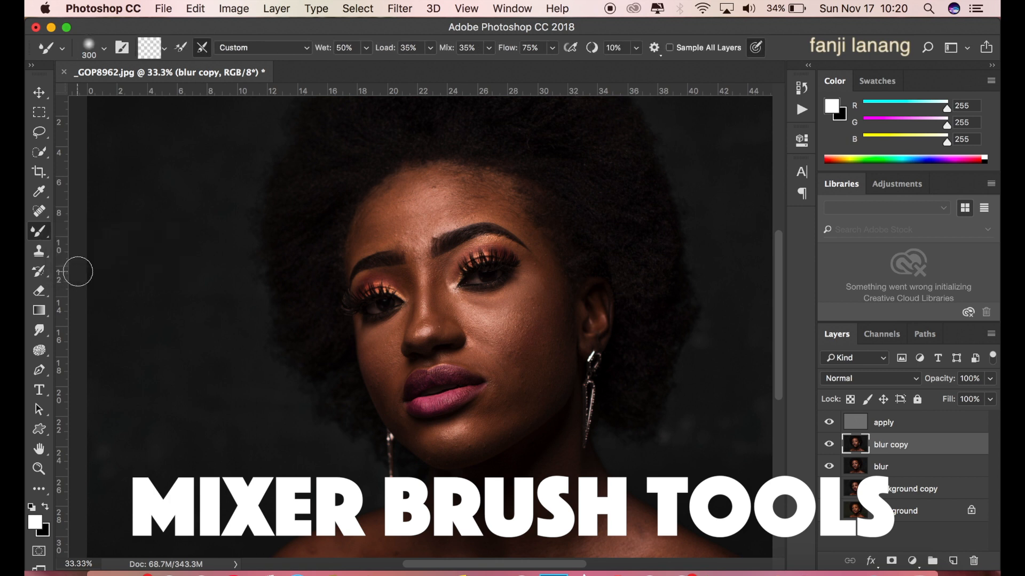
click(164, 49)
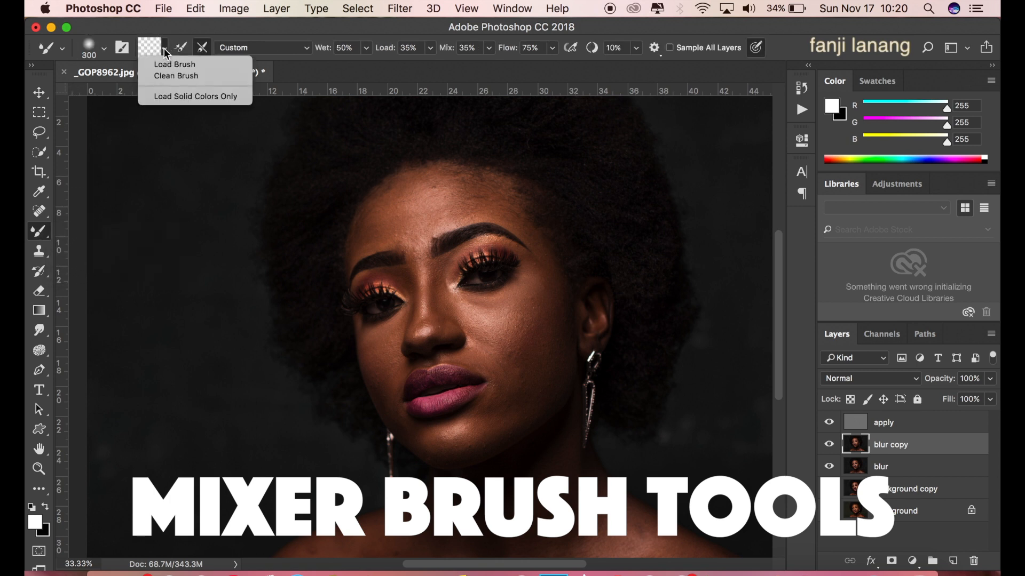
click(174, 77)
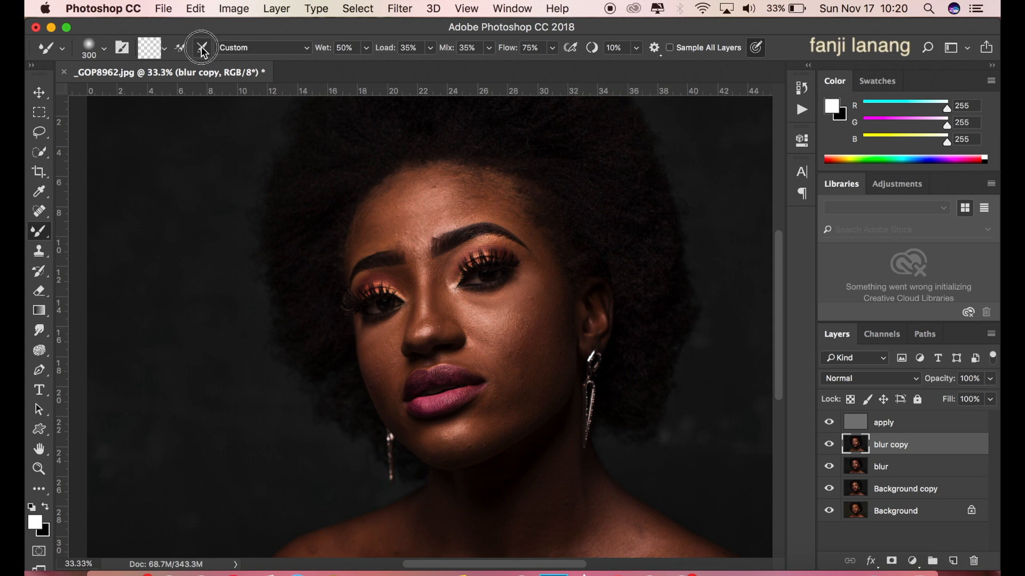
click(356, 47)
click(420, 46)
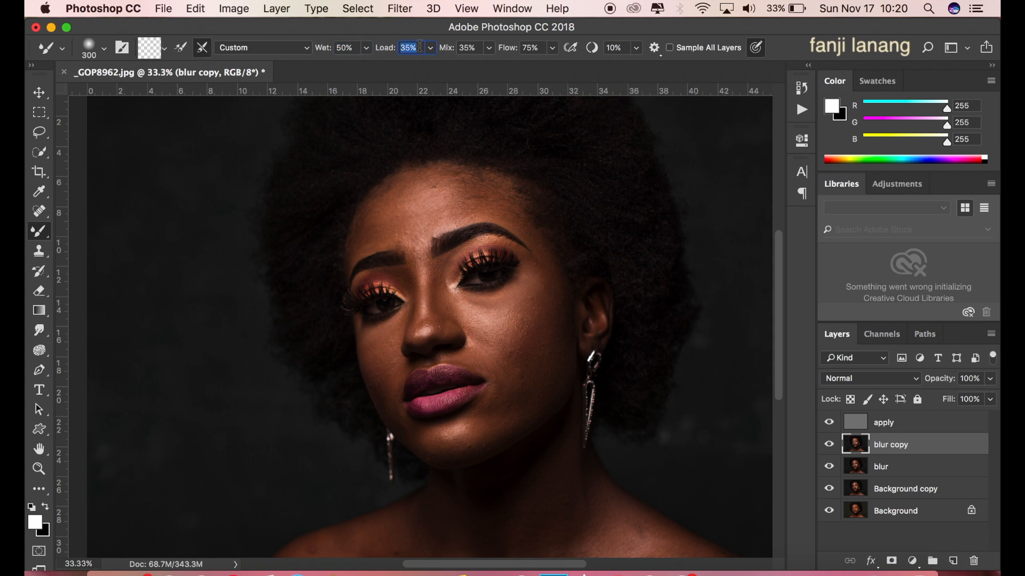
click(481, 47)
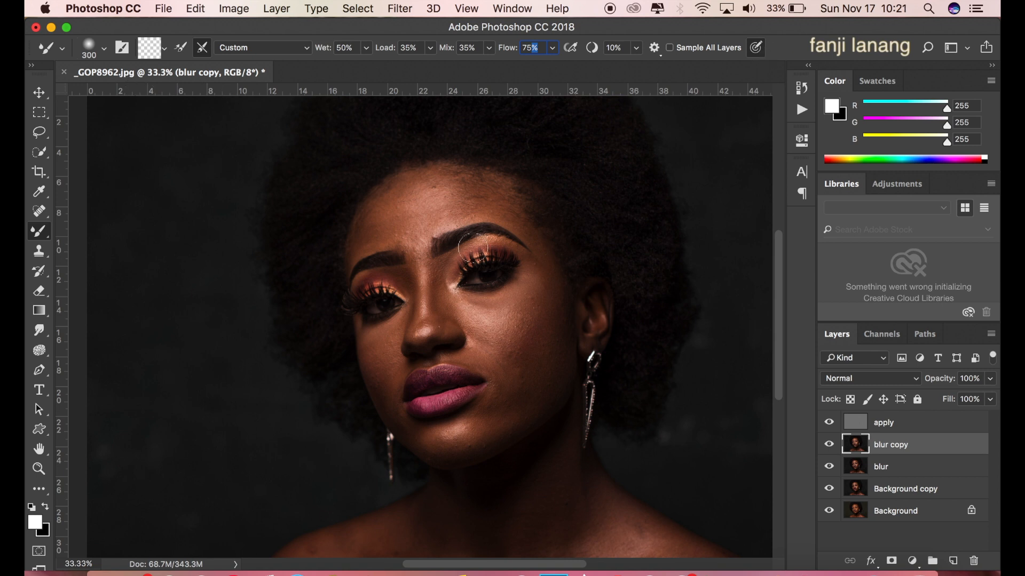
- Smooth the skin along the nose and the nose bridge on the blur copy layer with the Mixer Brush
key(super+plus)
key(super+plus)
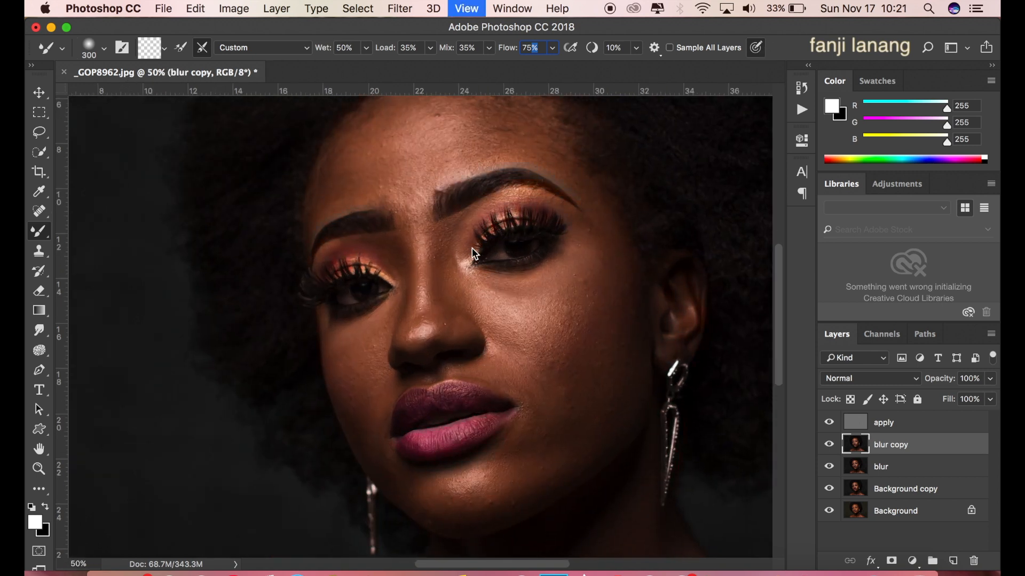
mouse_move(444, 265)
mouse_down()
mouse_move(436, 292)
mouse_move(411, 303)
mouse_move(408, 324)
mouse_up()
mouse_move(409, 250)
mouse_down()
mouse_move(410, 241)
mouse_move(402, 293)
mouse_move(414, 325)
mouse_move(446, 283)
mouse_move(446, 229)
mouse_move(439, 275)
mouse_move(457, 308)
mouse_move(404, 271)
mouse_move(404, 256)
mouse_up()
drag(402, 198, 402, 178)
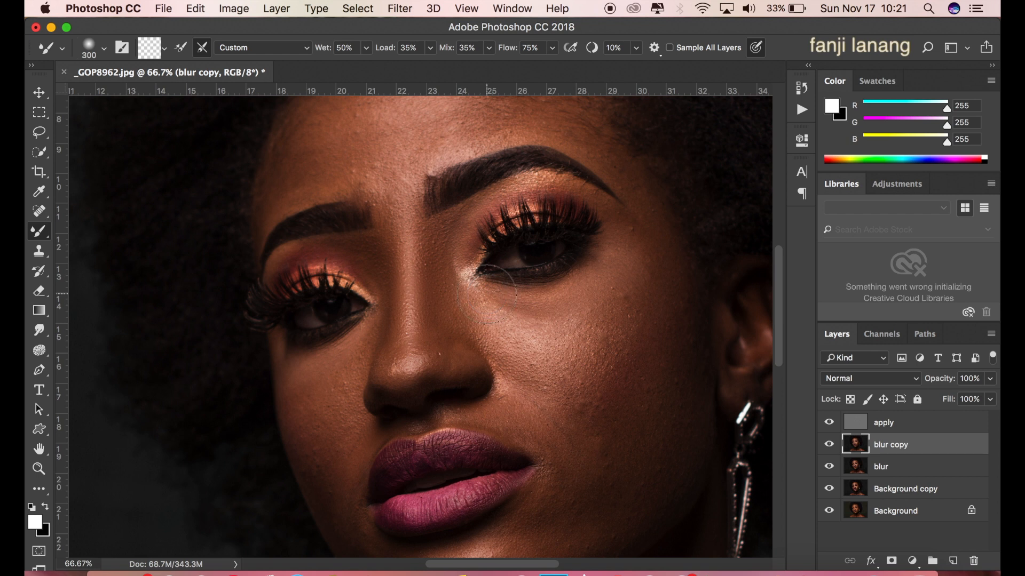
- Blend the under-eye area and upper cheek on the visible-ear side of the face with the Mixer Brush
drag(483, 305, 496, 309)
mouse_move(505, 309)
mouse_down()
mouse_move(582, 293)
mouse_move(616, 251)
mouse_up()
mouse_move(573, 309)
mouse_down()
mouse_move(534, 323)
mouse_move(472, 304)
mouse_move(520, 338)
mouse_up()
drag(471, 304, 503, 329)
drag(503, 329, 516, 362)
drag(517, 363, 524, 380)
mouse_move(523, 379)
mouse_down()
mouse_move(513, 407)
mouse_move(508, 350)
mouse_move(515, 393)
mouse_move(557, 403)
mouse_move(615, 301)
mouse_move(584, 365)
mouse_move(615, 315)
mouse_up()
mouse_move(584, 409)
mouse_down()
mouse_move(543, 383)
mouse_move(533, 398)
mouse_move(563, 338)
mouse_move(549, 379)
mouse_up()
drag(550, 381, 585, 322)
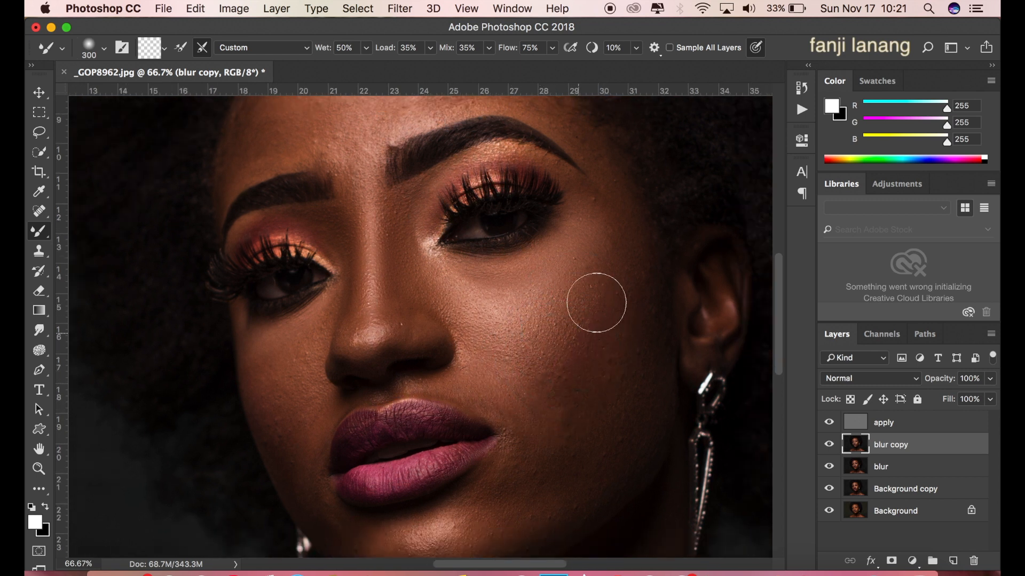
- Even out the lower cheek between the mouth and the visible ear with the Mixer Brush
mouse_move(572, 399)
mouse_down()
mouse_move(606, 299)
mouse_move(567, 392)
mouse_up()
mouse_move(566, 391)
mouse_down()
mouse_move(499, 380)
mouse_move(542, 428)
mouse_up()
mouse_move(542, 428)
mouse_down()
mouse_move(498, 487)
mouse_move(530, 446)
mouse_move(531, 394)
mouse_move(575, 398)
mouse_move(552, 324)
mouse_move(538, 355)
mouse_up()
key(bracketright)
key(bracketright)
key(bracketleft)
key(bracketleft)
drag(532, 364, 561, 356)
mouse_move(576, 358)
mouse_down()
mouse_move(587, 354)
mouse_move(600, 312)
mouse_move(598, 342)
mouse_up()
drag(548, 407, 520, 415)
- Smooth the chin and the skin beneath the lower lip with Mixer Brush strokes
drag(399, 469, 331, 469)
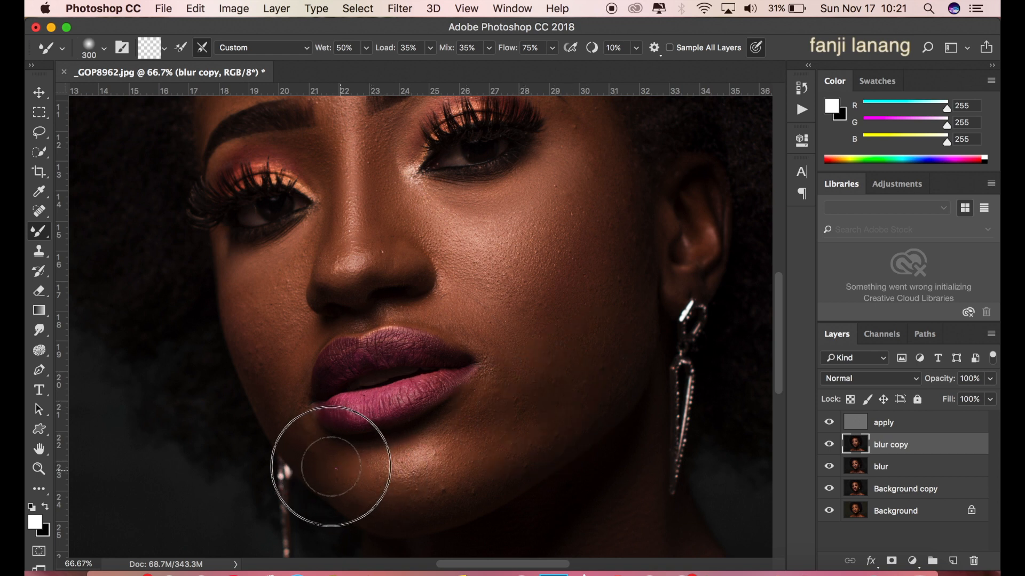
mouse_move(421, 466)
mouse_down()
mouse_move(474, 425)
mouse_move(500, 386)
mouse_move(471, 449)
mouse_move(366, 490)
mouse_up()
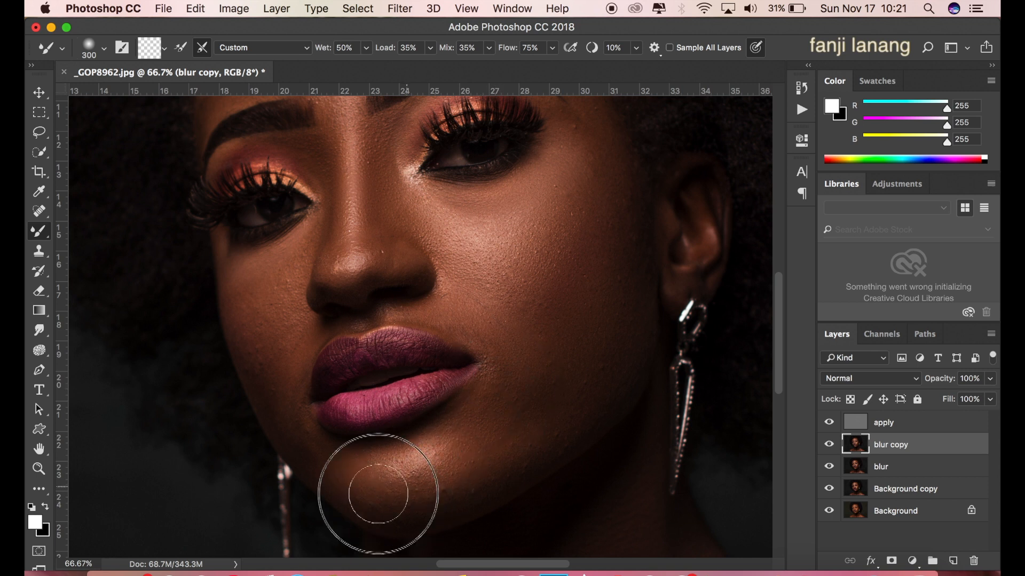
mouse_move(474, 476)
mouse_down()
mouse_move(451, 485)
mouse_move(507, 443)
mouse_move(500, 353)
mouse_move(446, 442)
mouse_move(407, 460)
mouse_up()
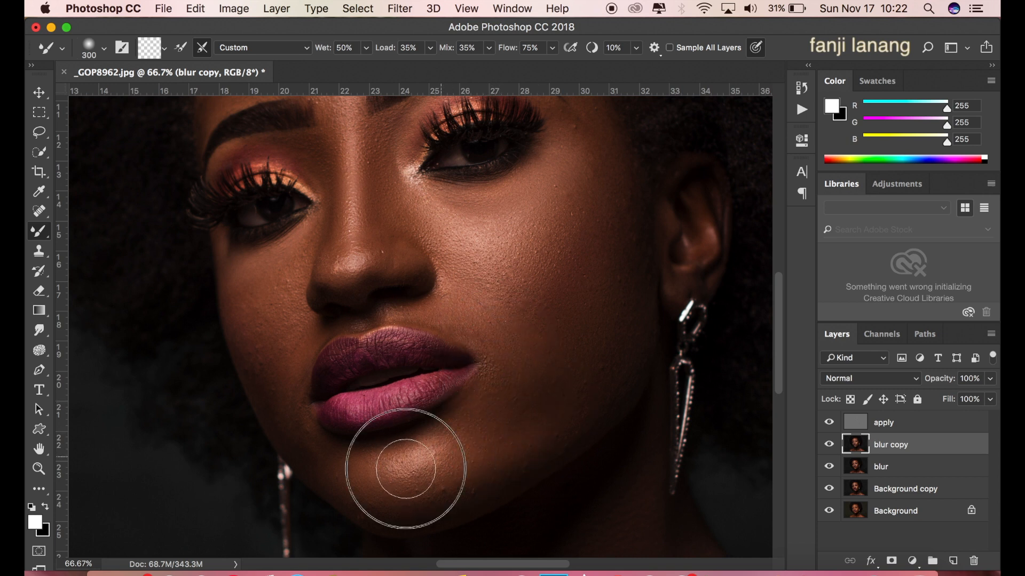
- Blend the outer cheek and the temple area beside the eye on the visible-ear side with the Mixer Brush
mouse_move(539, 369)
mouse_down()
mouse_move(537, 398)
mouse_move(510, 420)
mouse_move(569, 383)
mouse_up()
key(space)
drag(590, 293, 593, 321)
scroll(592, 320, up, 4)
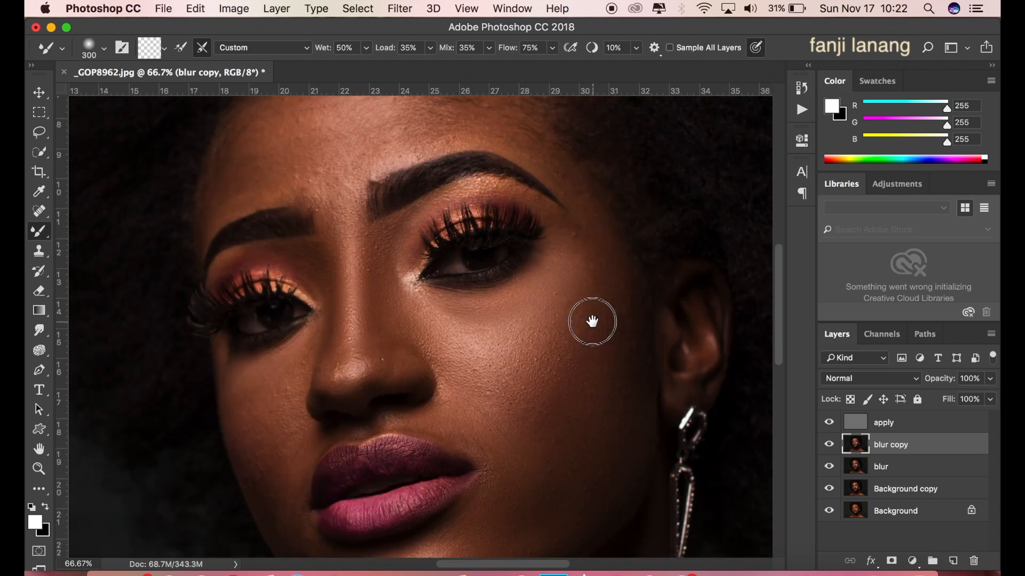
mouse_move(591, 286)
mouse_down()
mouse_move(600, 256)
mouse_move(587, 232)
mouse_up()
- Smooth the far cheek, the jawline and the skin between nose and upper lip with a 200 px Mixer Brush
key(bracketleft)
key(bracketleft)
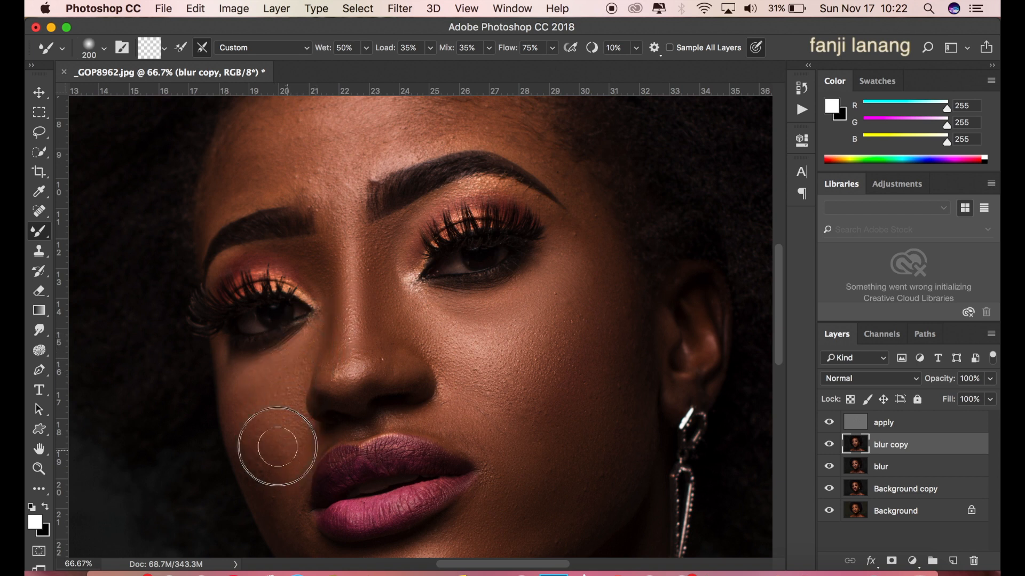
drag(326, 340, 331, 329)
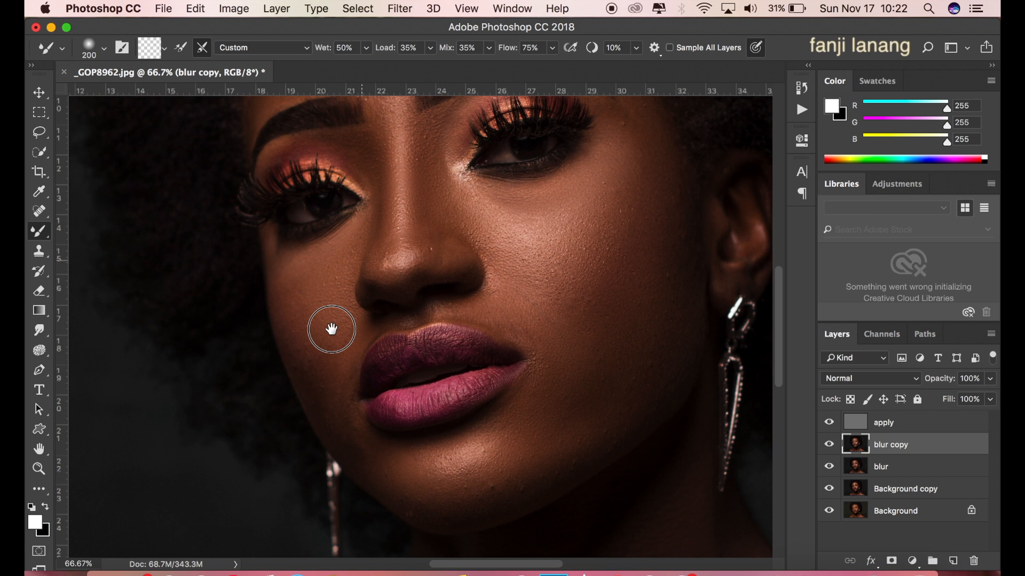
mouse_move(307, 372)
mouse_down()
mouse_move(331, 418)
mouse_move(339, 344)
mouse_move(327, 393)
mouse_move(337, 422)
mouse_move(411, 518)
mouse_move(475, 515)
mouse_move(473, 499)
mouse_move(547, 473)
mouse_up()
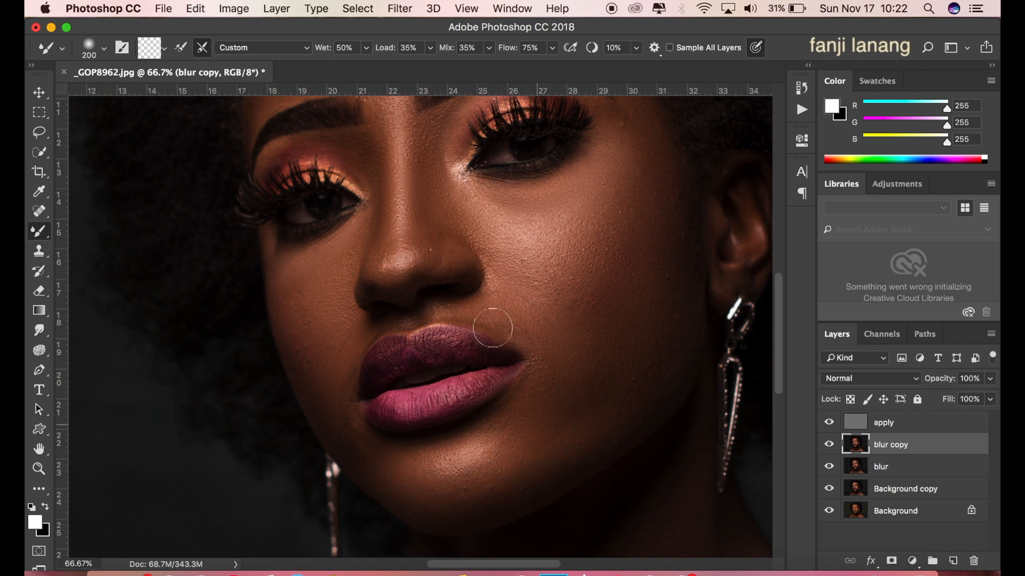
mouse_move(487, 290)
mouse_down()
mouse_move(544, 332)
mouse_move(480, 300)
mouse_move(462, 322)
mouse_move(462, 299)
mouse_move(430, 306)
mouse_move(426, 319)
mouse_move(435, 328)
mouse_move(480, 309)
mouse_up()
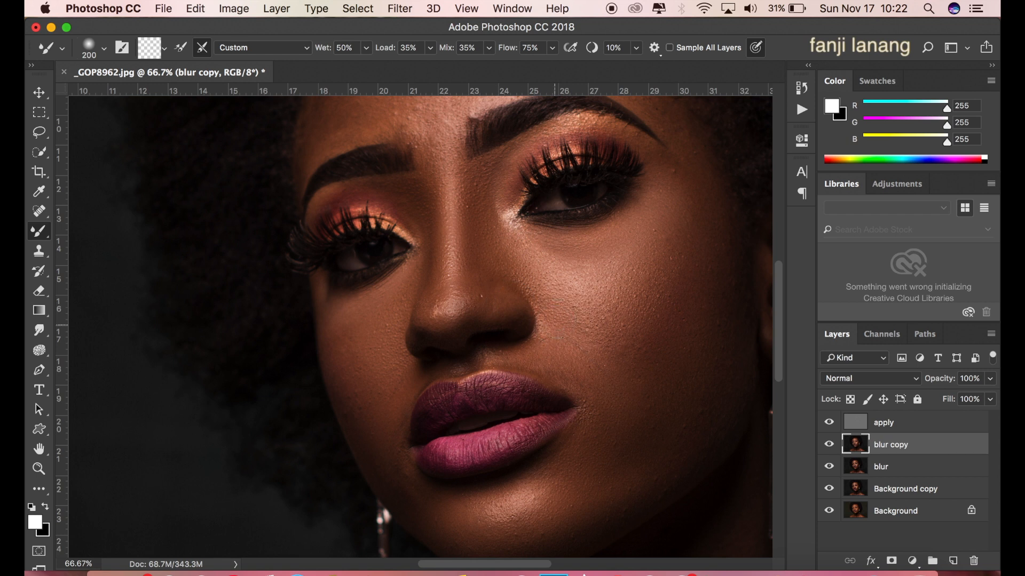
drag(560, 316, 539, 407)
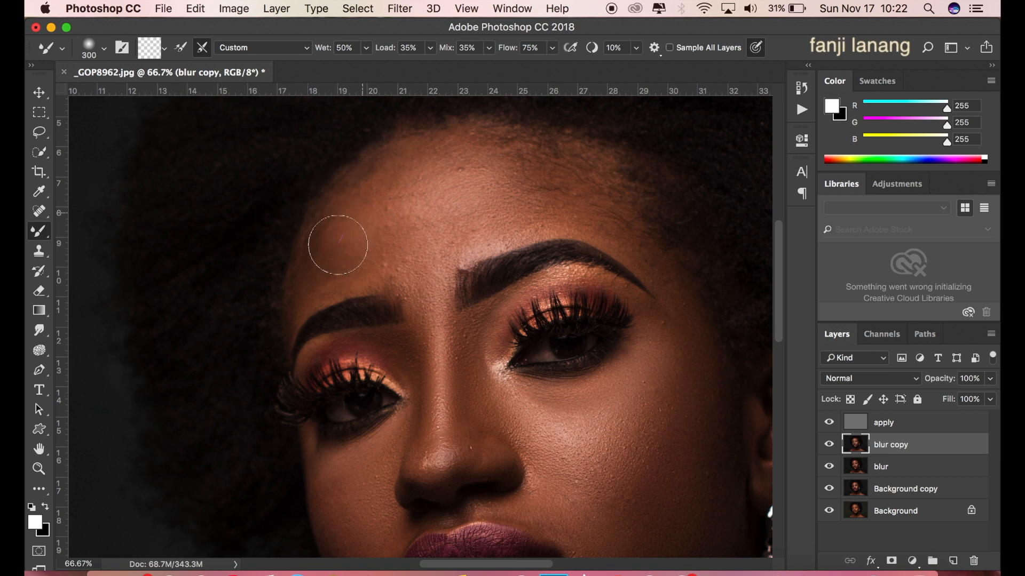
- Smooth the forehead up to the hairline with a 300 px Mixer Brush and the area between the brows at 250 px
mouse_move(359, 249)
mouse_down()
mouse_move(410, 252)
mouse_move(352, 254)
mouse_move(312, 289)
mouse_move(363, 199)
mouse_up()
mouse_move(475, 183)
mouse_down()
mouse_move(504, 163)
mouse_move(569, 199)
mouse_move(498, 150)
mouse_up()
drag(568, 193, 564, 190)
drag(624, 228, 583, 196)
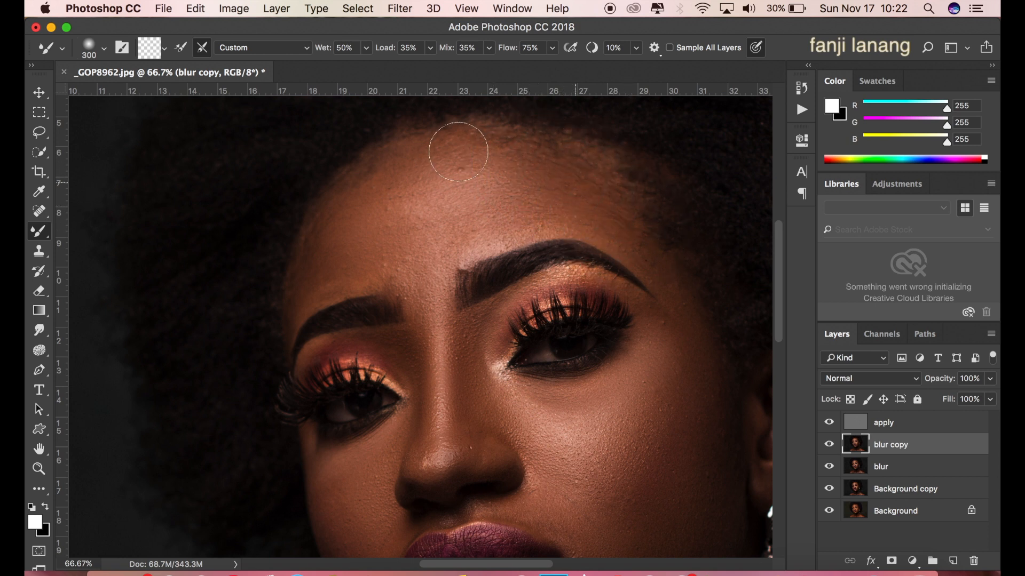
key(bracketleft)
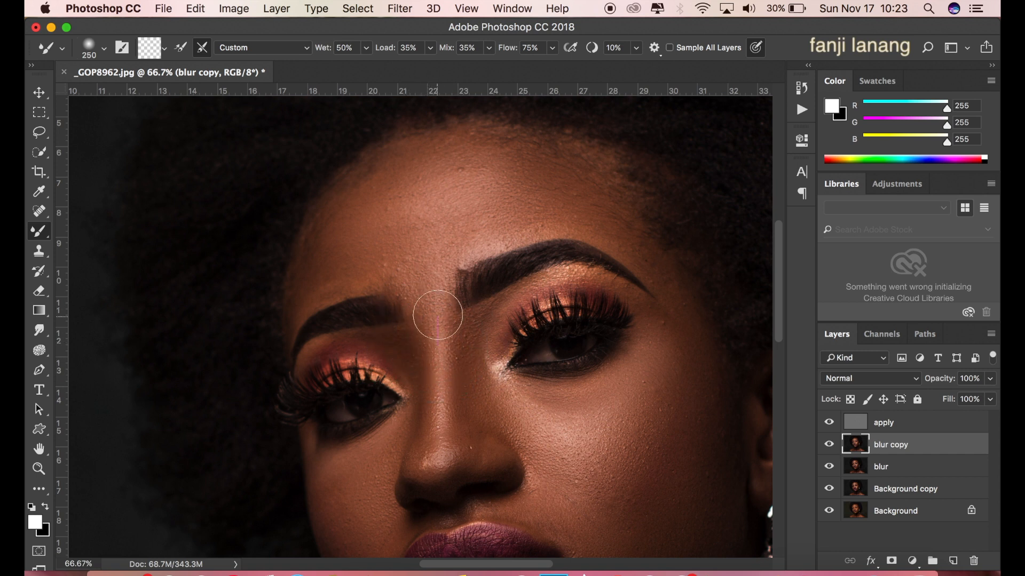
- Compare the face before and after smoothing by toggling the blur copy layer, both close up and with the whole portrait in view
click(829, 445)
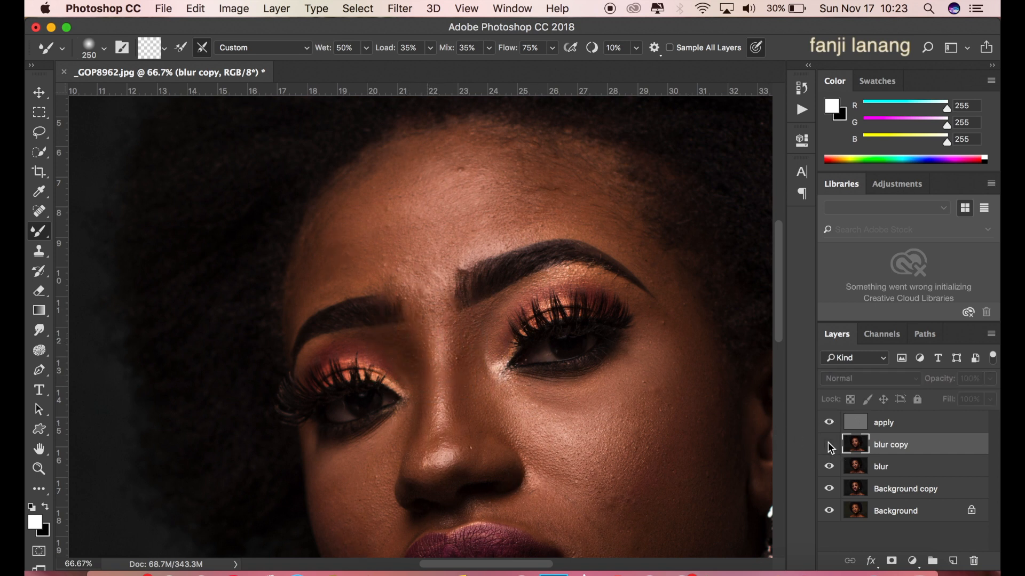
click(829, 446)
key(super+minus)
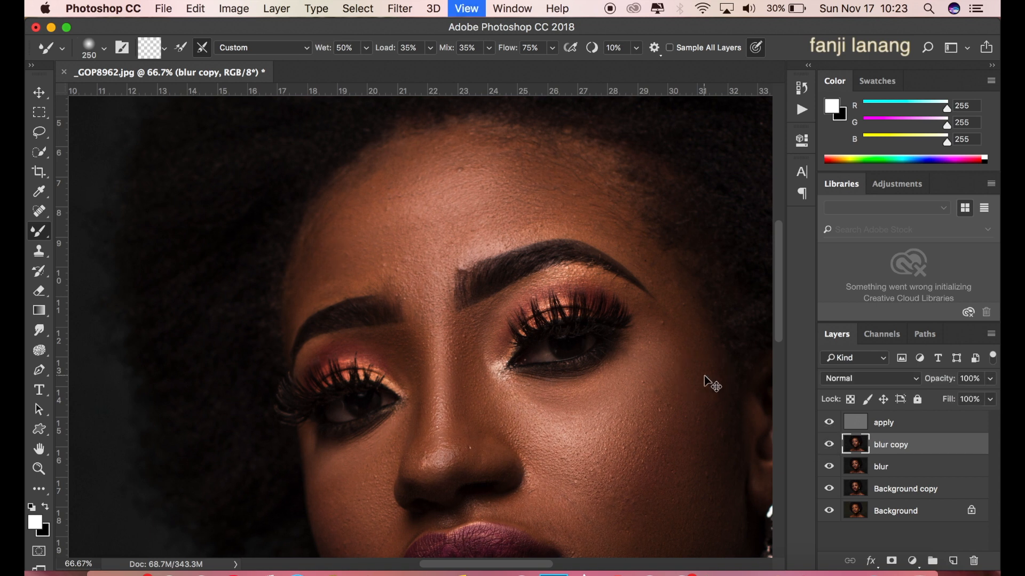
key(super+minus)
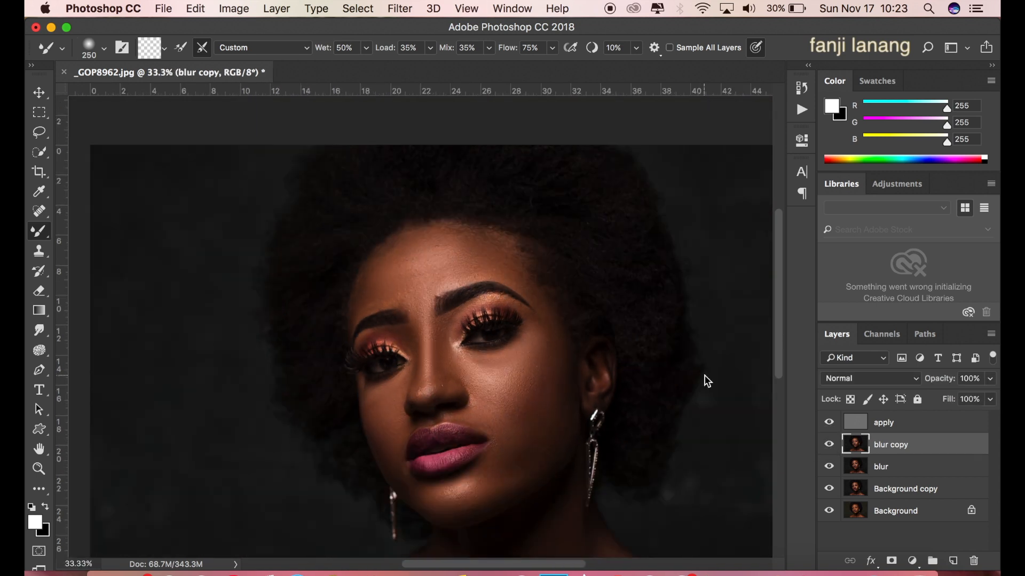
key(super+minus)
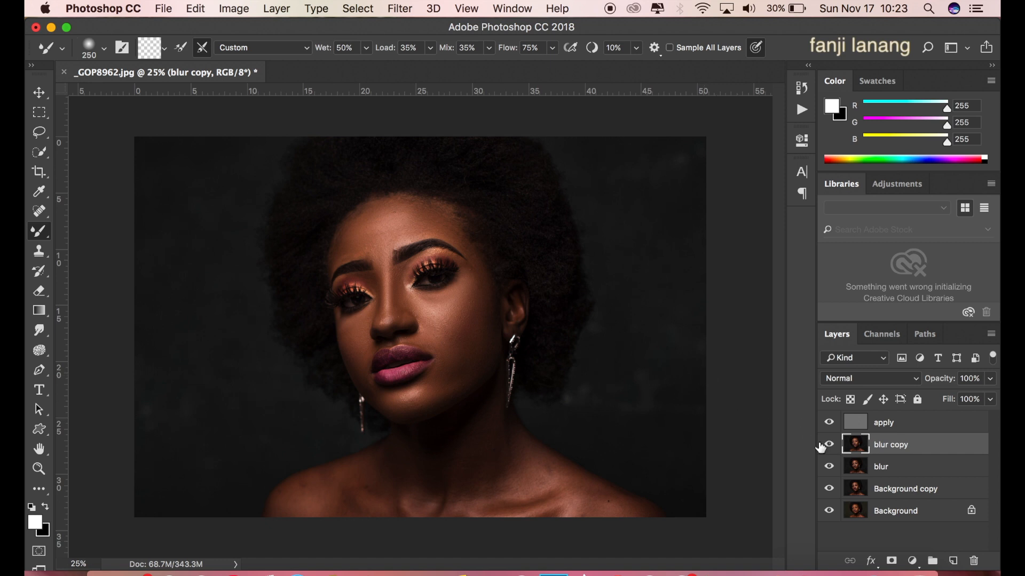
click(829, 446)
click(831, 447)
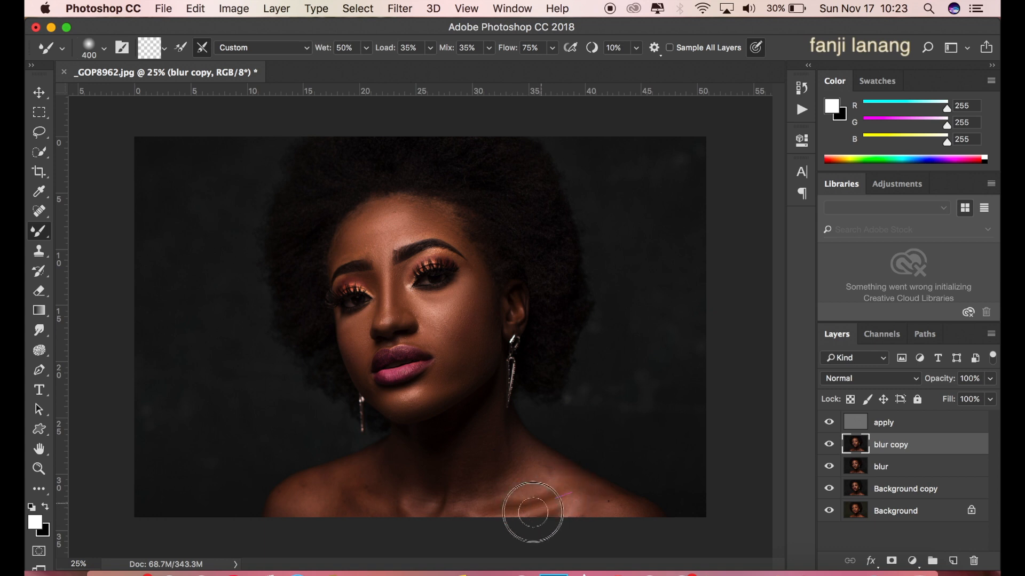
- Smooth the shoulders and collarbone area with a 400 px Mixer Brush and compare the blur copy layer on and off
mouse_move(563, 488)
mouse_down()
mouse_move(519, 448)
mouse_move(556, 477)
mouse_up()
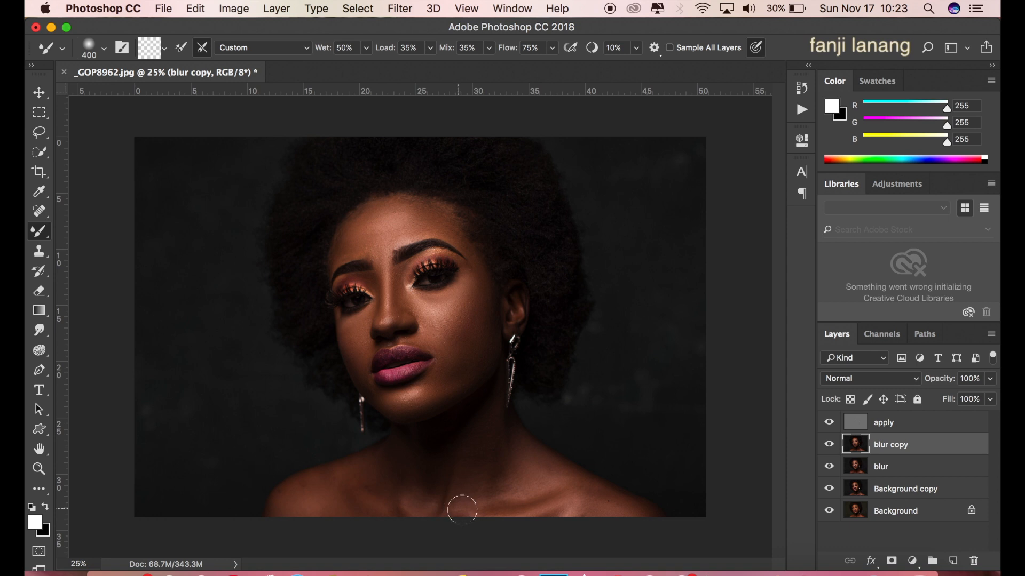
click(829, 446)
click(829, 446)
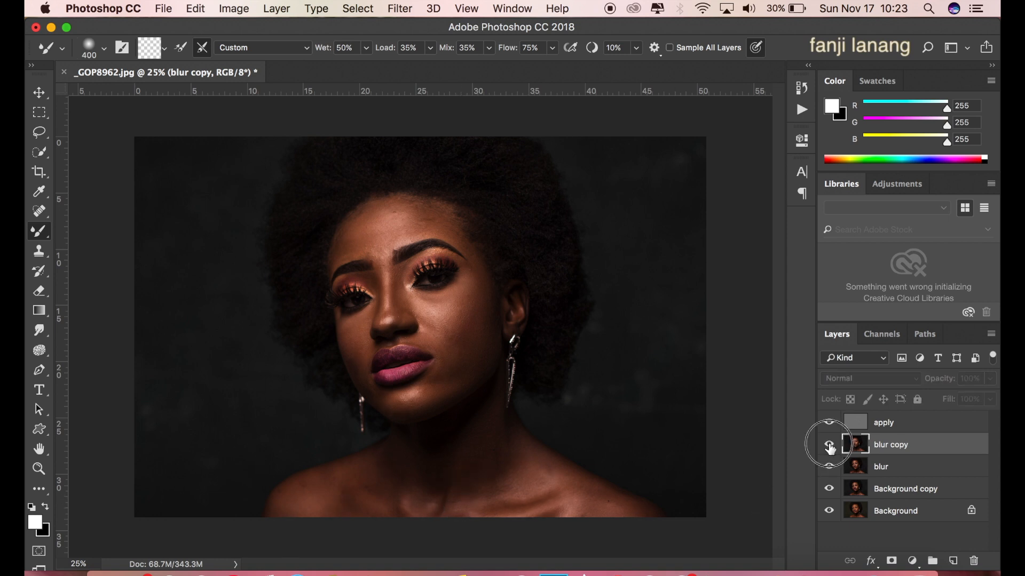
click(829, 446)
click(828, 446)
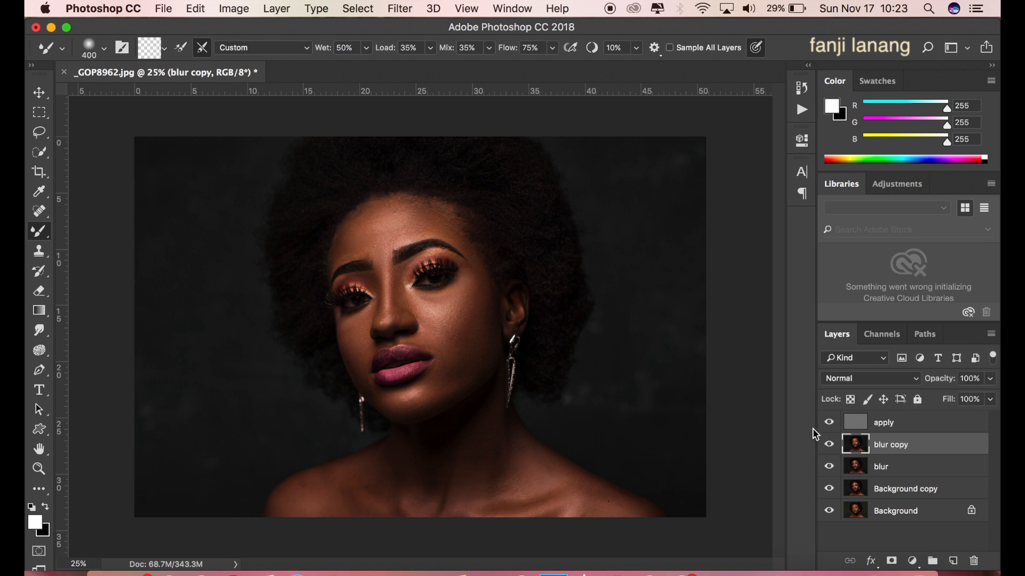
- Duplicate the apply layer and set the copy's opacity to 60%
click(892, 423)
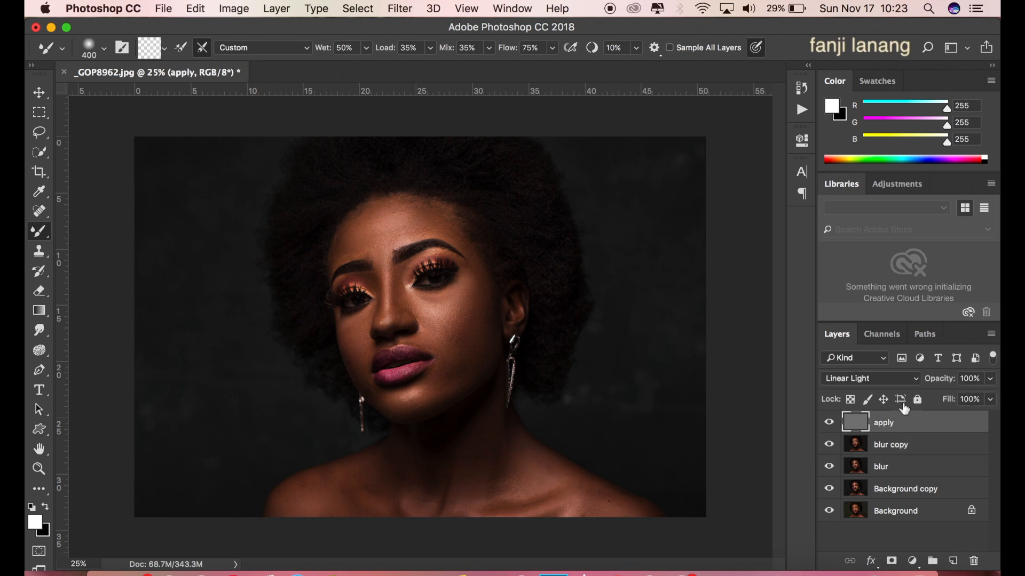
drag(905, 424, 953, 559)
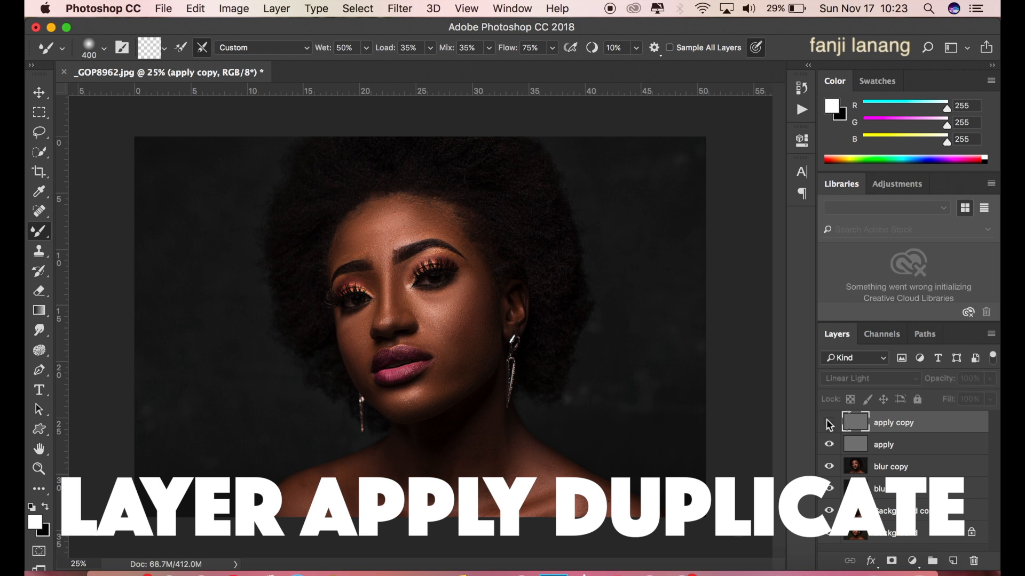
click(990, 380)
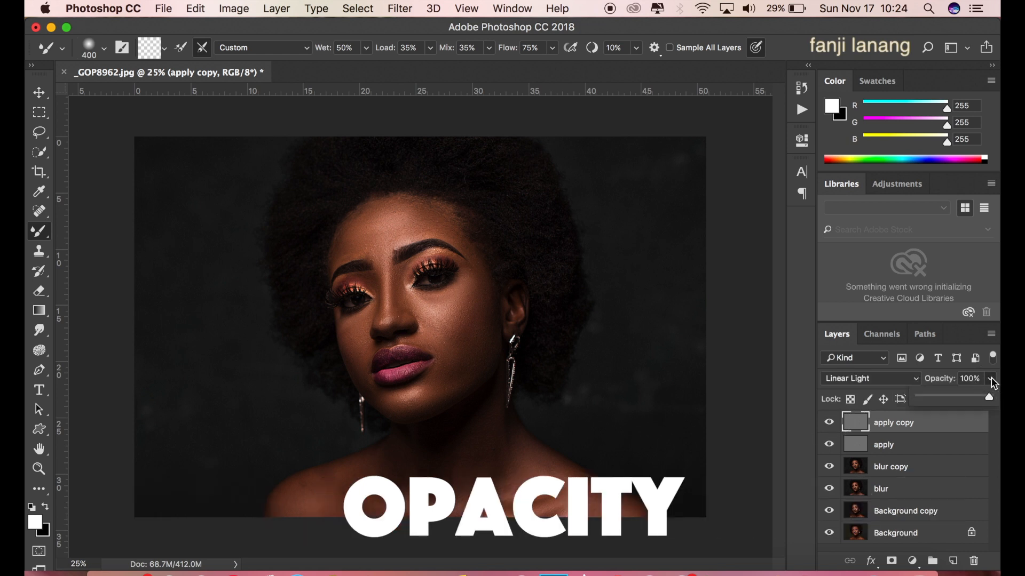
drag(967, 397, 965, 396)
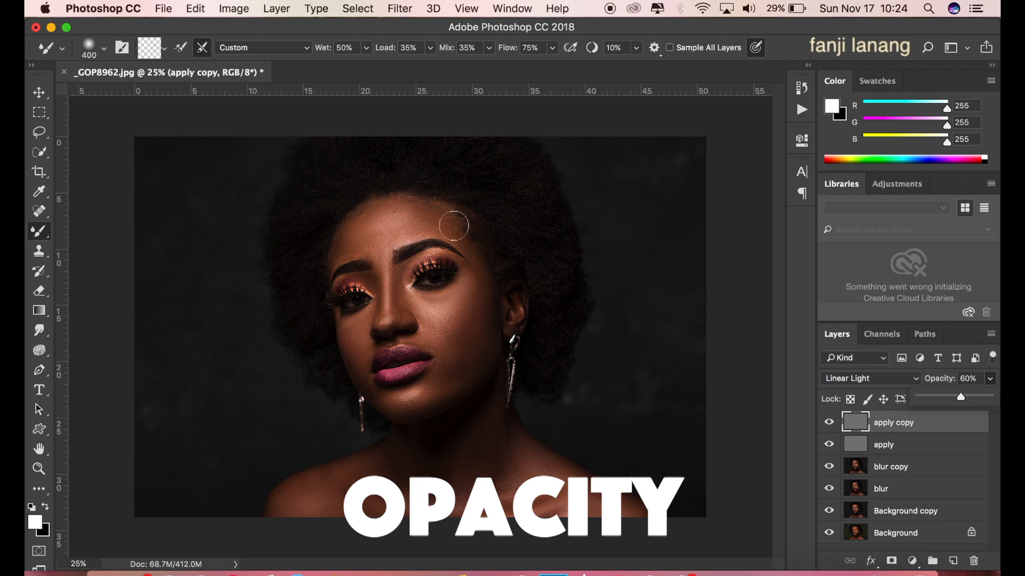
- Add a blank layer above apply copy and choose Merged as the source layer in Apply Image
click(42, 95)
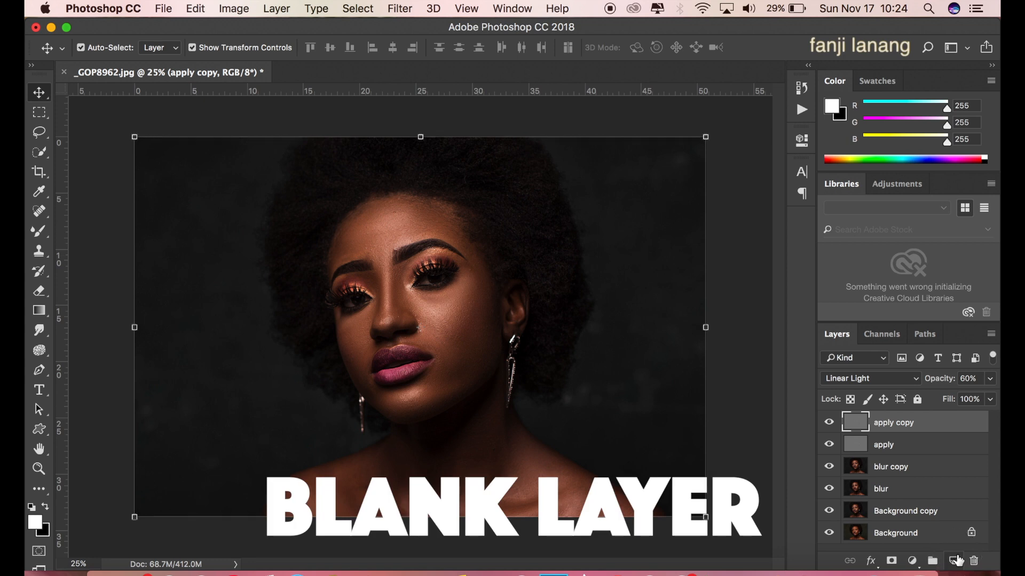
click(955, 560)
click(227, 11)
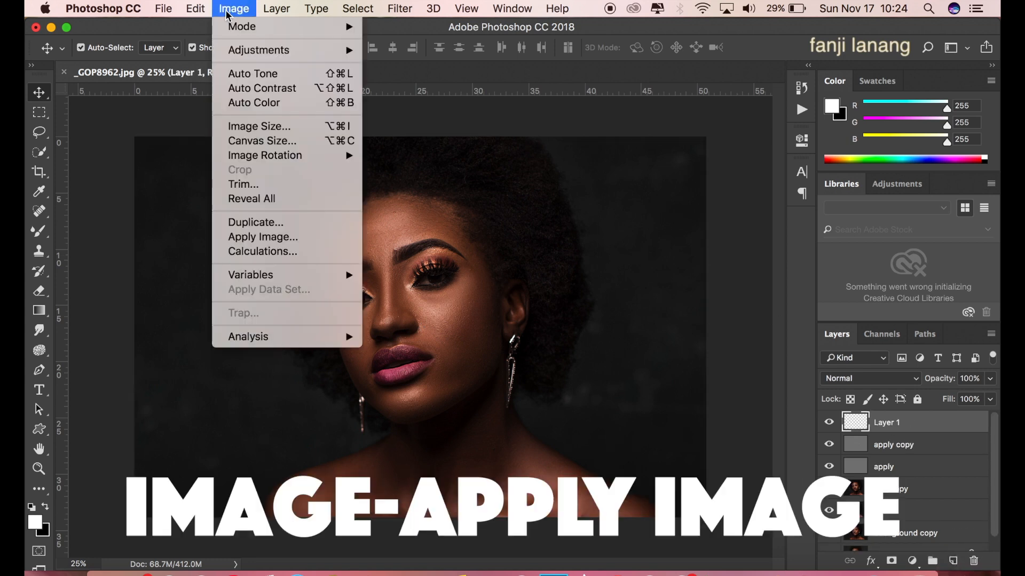
click(296, 235)
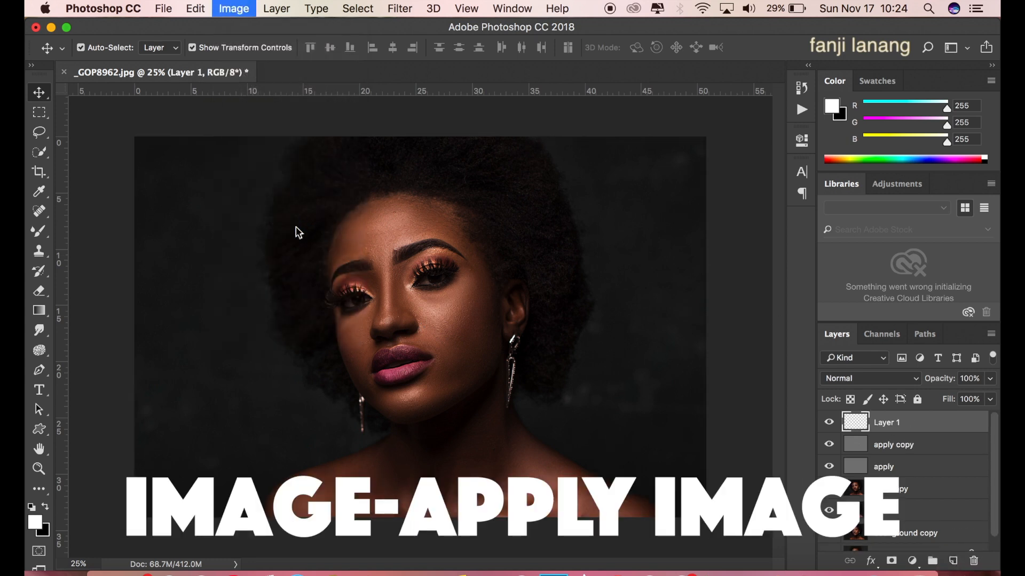
click(651, 81)
click(649, 75)
click(641, 82)
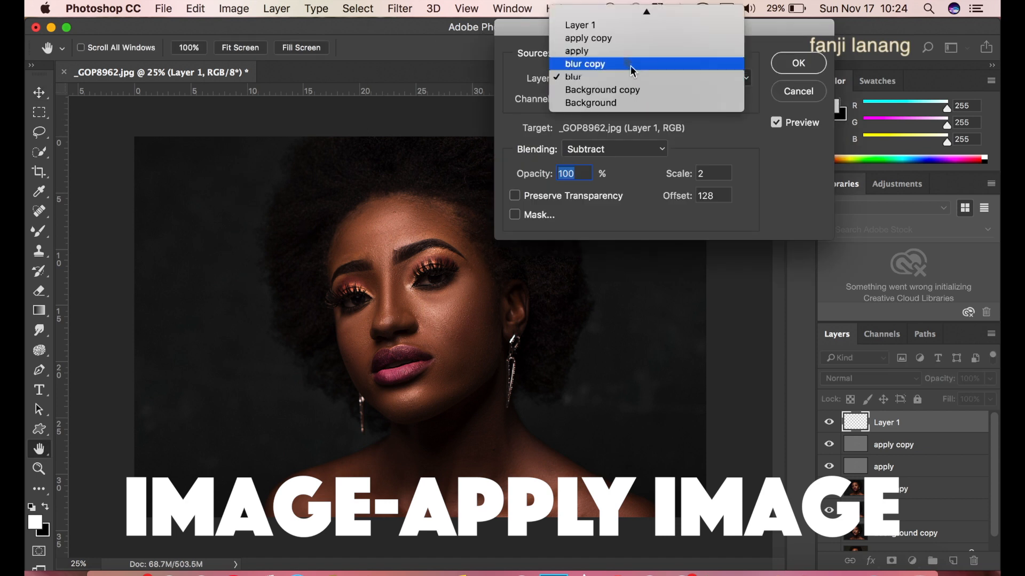
click(592, 16)
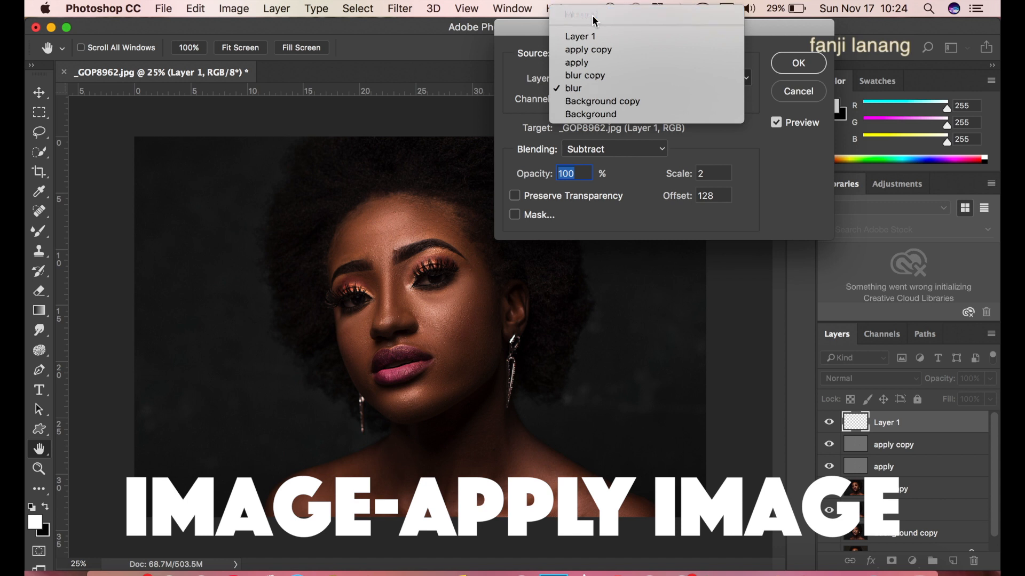
- Complete Apply Image on the new blank layer with Normal blending
click(637, 150)
mouse_move(610, 11)
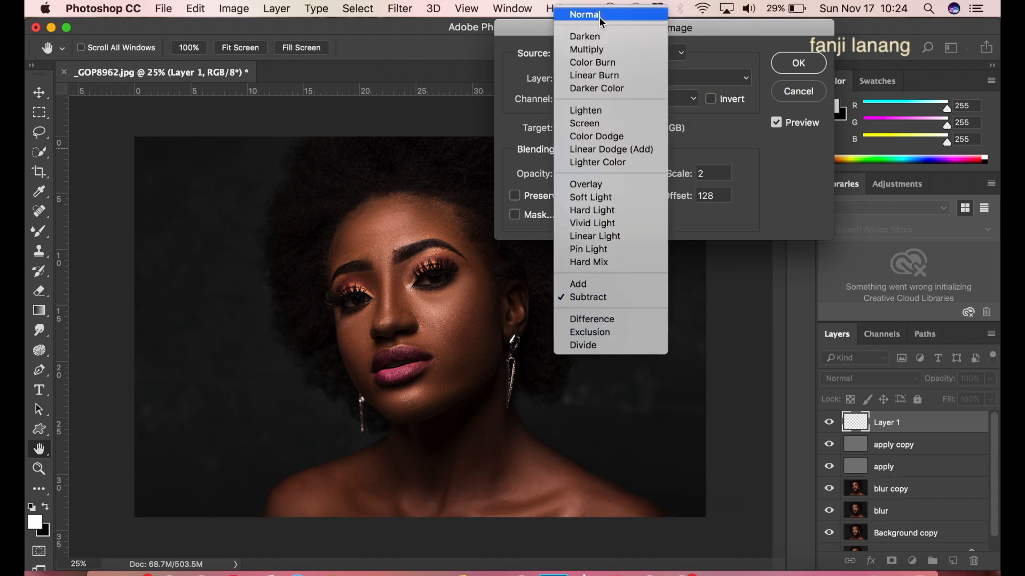
click(600, 19)
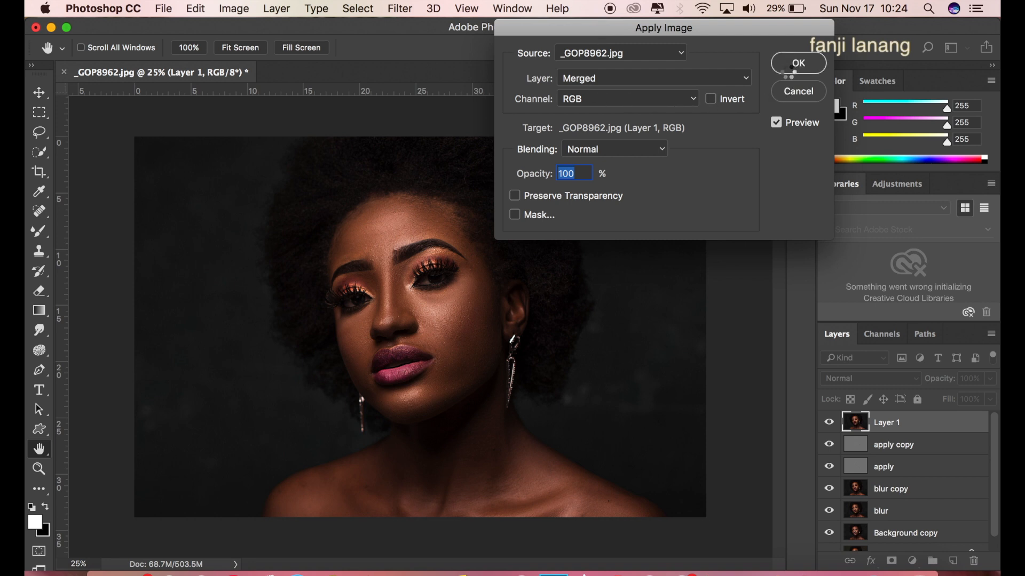
click(790, 72)
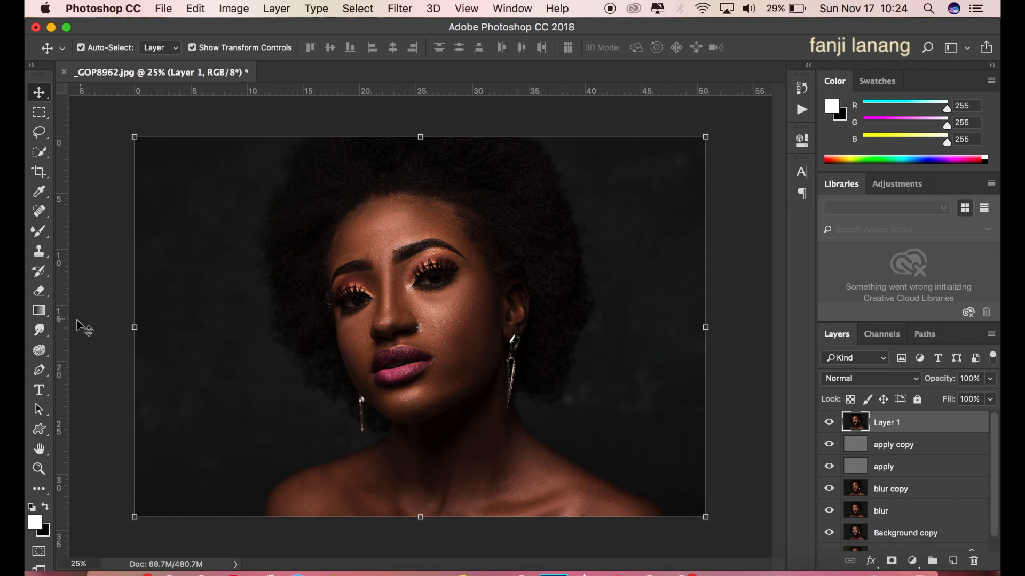
- Boost the color of the lips and both eyelids with a 150 px Sponge tool in Saturate mode at 50% flow
drag(41, 350, 82, 378)
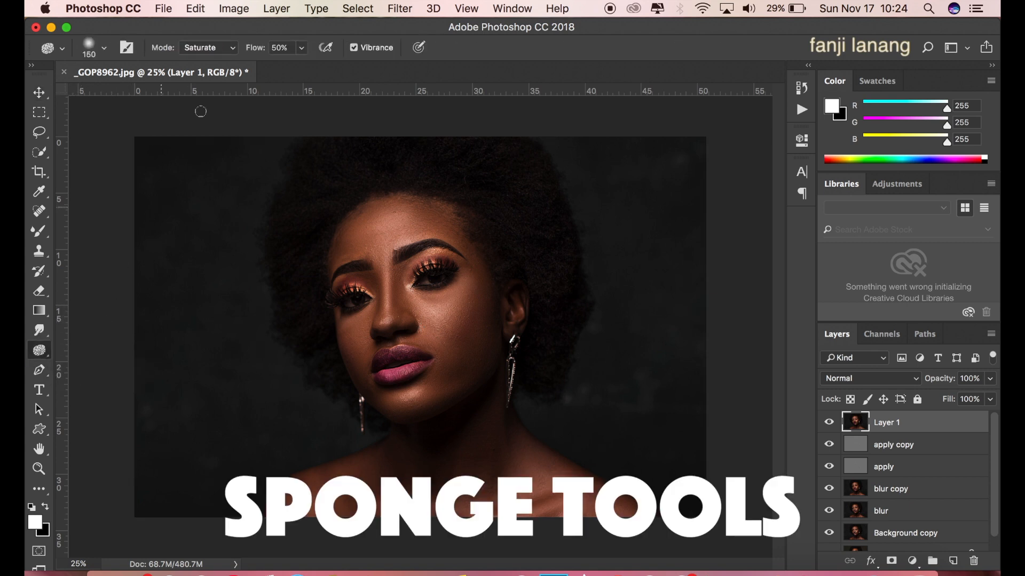
click(235, 51)
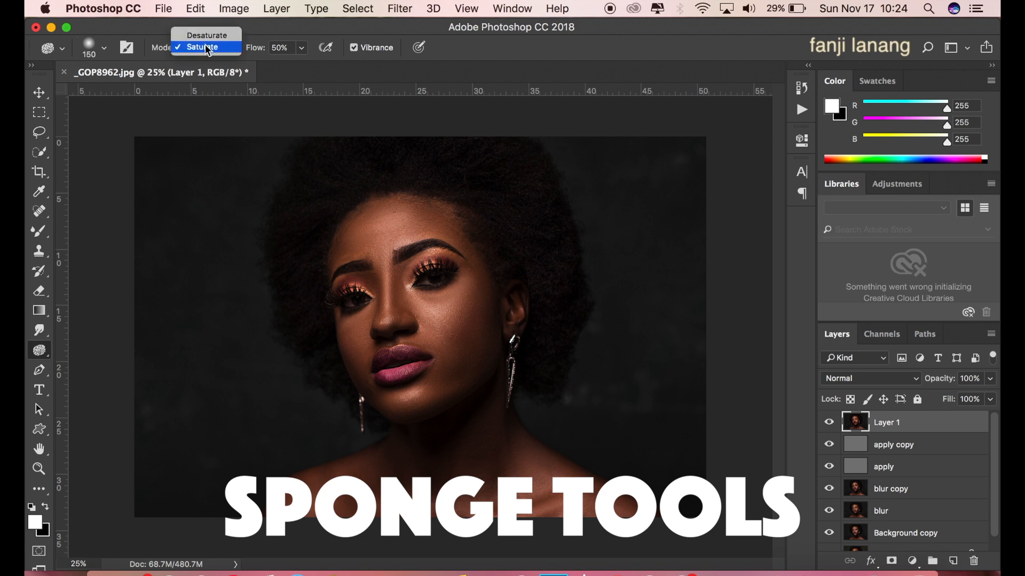
click(207, 51)
click(298, 50)
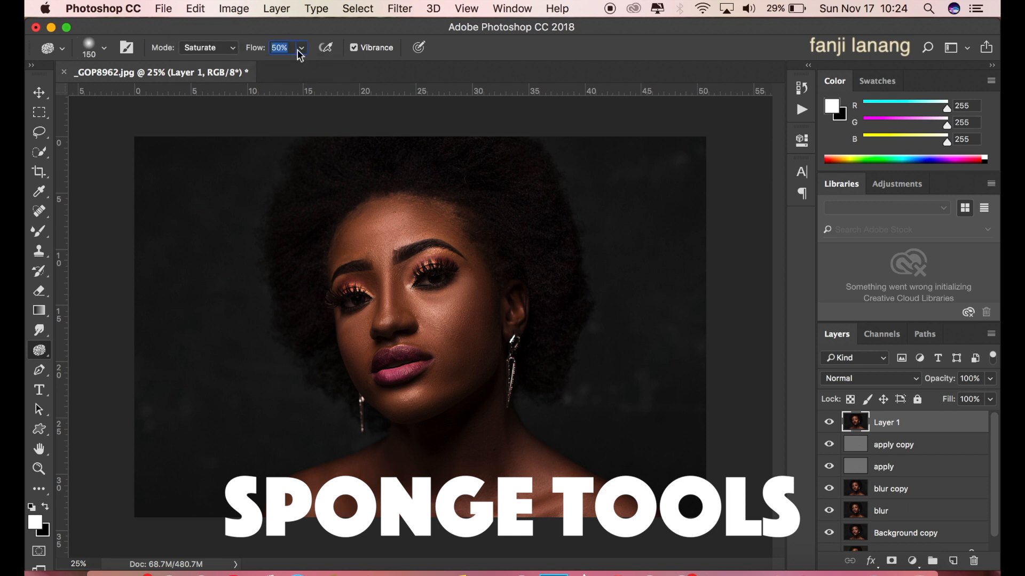
key(super+equal)
key(super+equal)
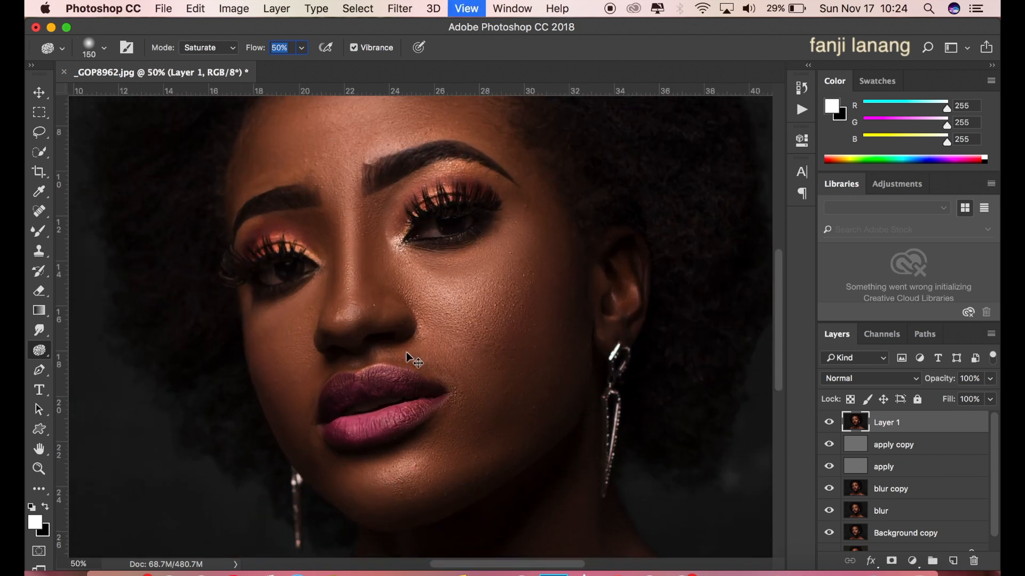
key(super+equal)
mouse_move(427, 408)
mouse_down()
mouse_move(377, 389)
mouse_move(326, 403)
mouse_move(311, 422)
mouse_move(311, 449)
mouse_move(337, 458)
mouse_move(378, 447)
mouse_move(424, 411)
mouse_move(327, 425)
mouse_up()
mouse_move(285, 238)
mouse_down()
mouse_move(273, 221)
mouse_move(224, 217)
mouse_move(192, 238)
mouse_up()
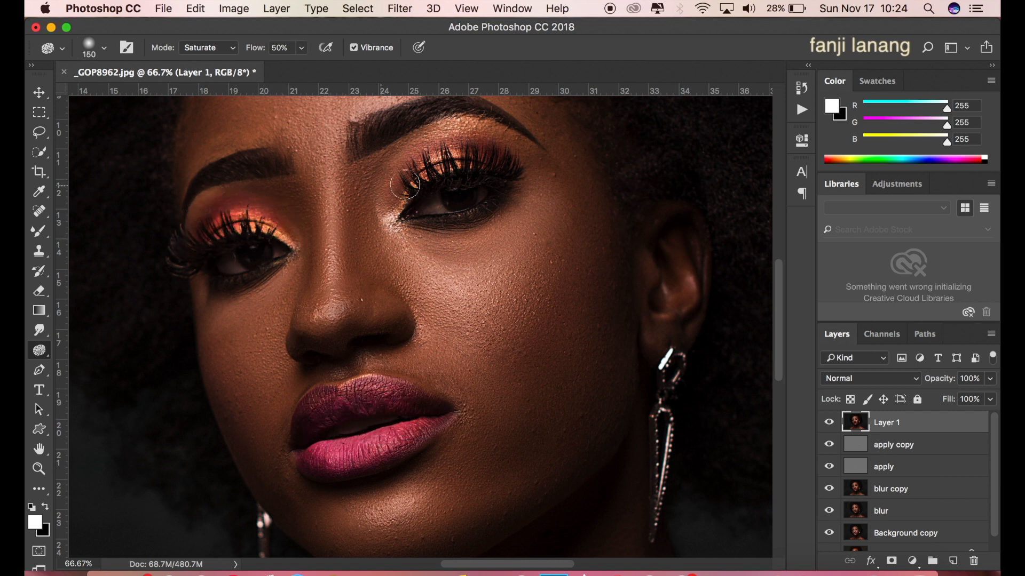
mouse_move(400, 206)
mouse_down()
mouse_move(451, 160)
mouse_move(536, 168)
mouse_up()
key(super+minus)
key(super+minus)
key(super+minus)
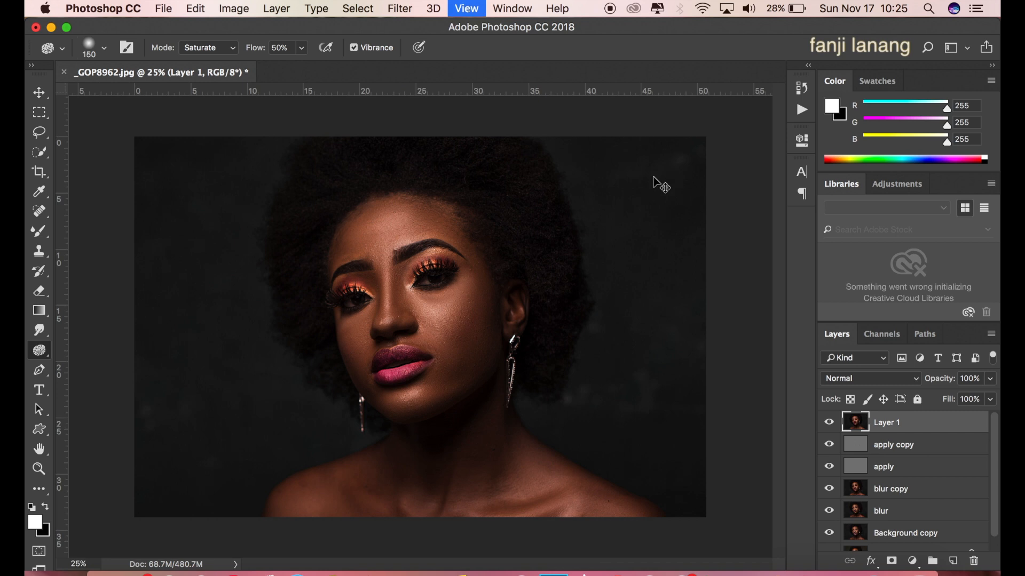
key(super+minus)
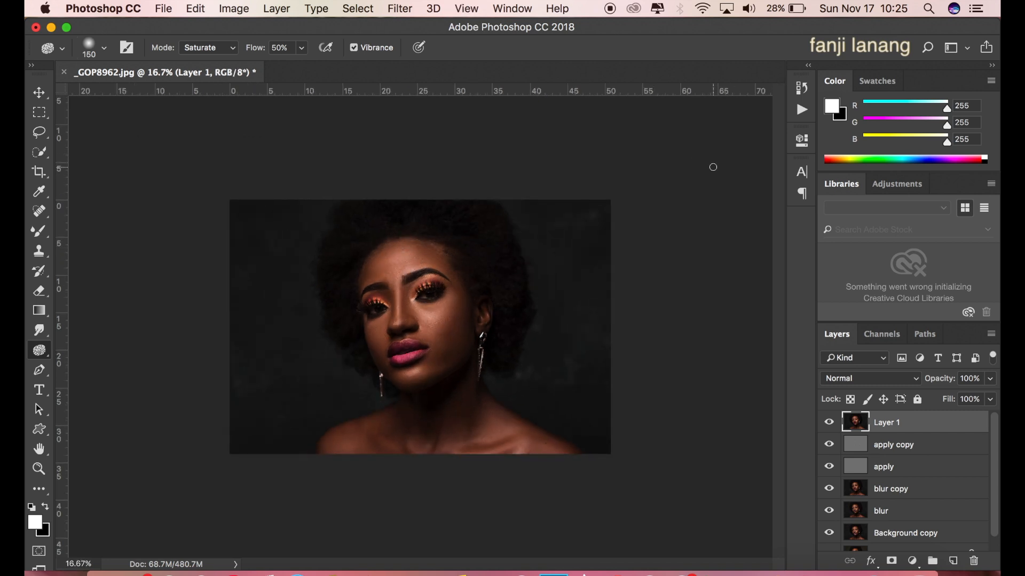
- Add a Black & White adjustment layer above Layer 1 with the default preset and set its blending mode to Saturation
click(913, 560)
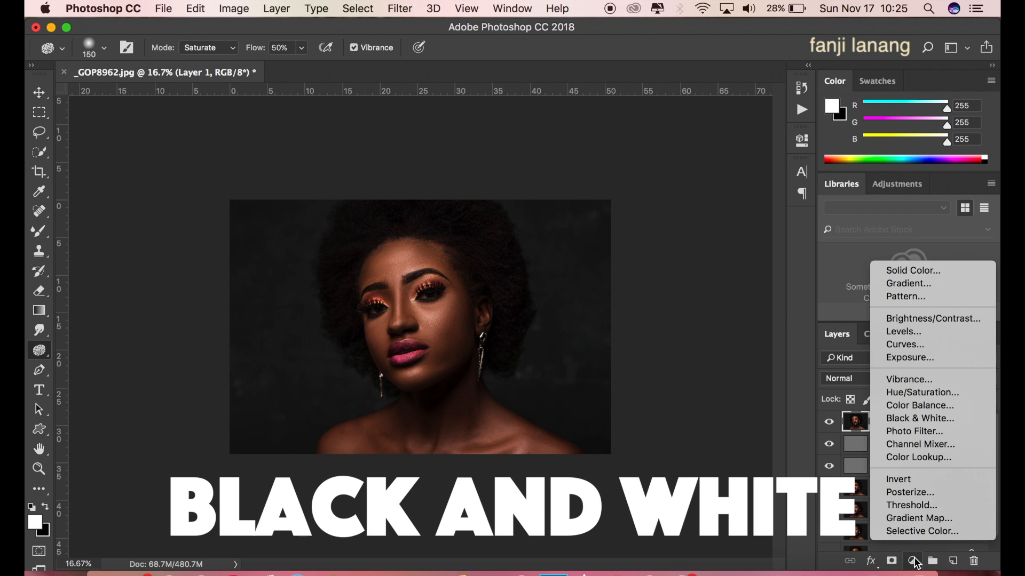
click(921, 419)
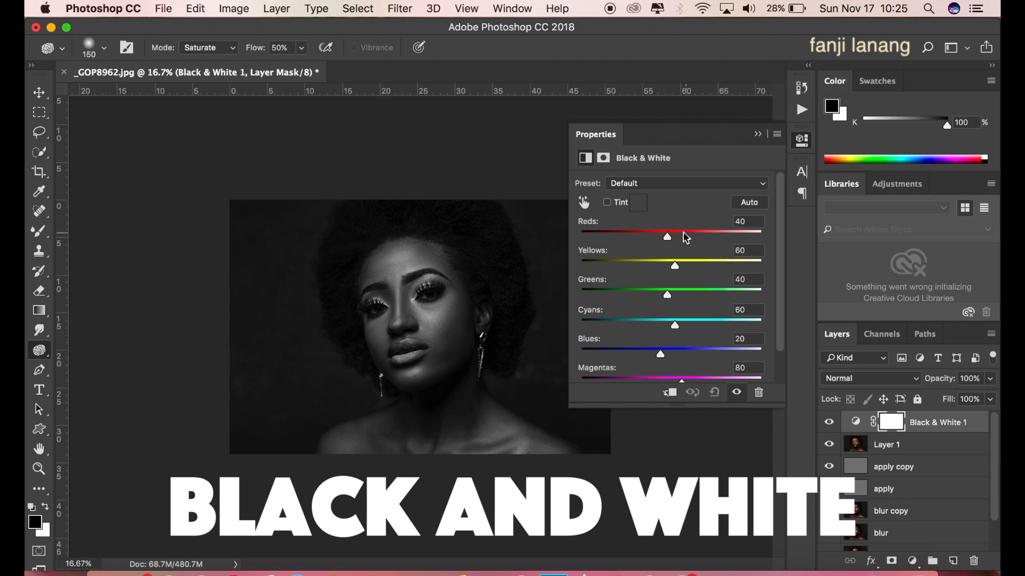
click(758, 135)
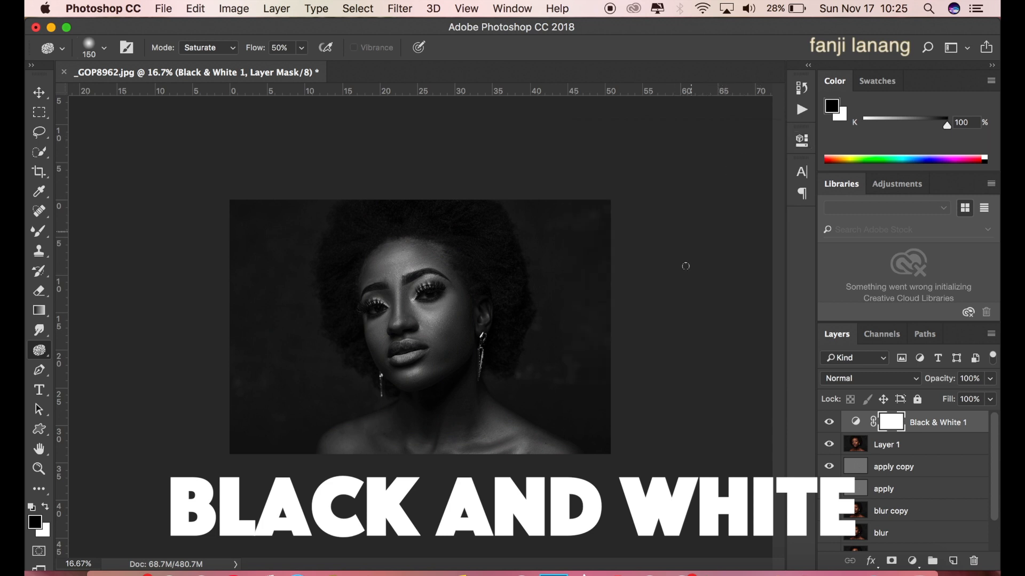
click(881, 385)
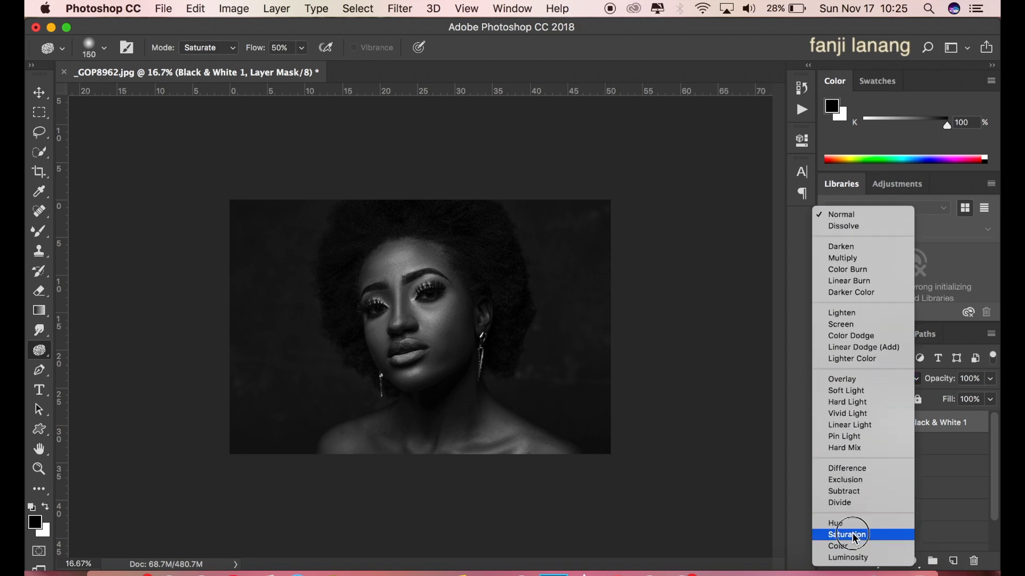
click(863, 534)
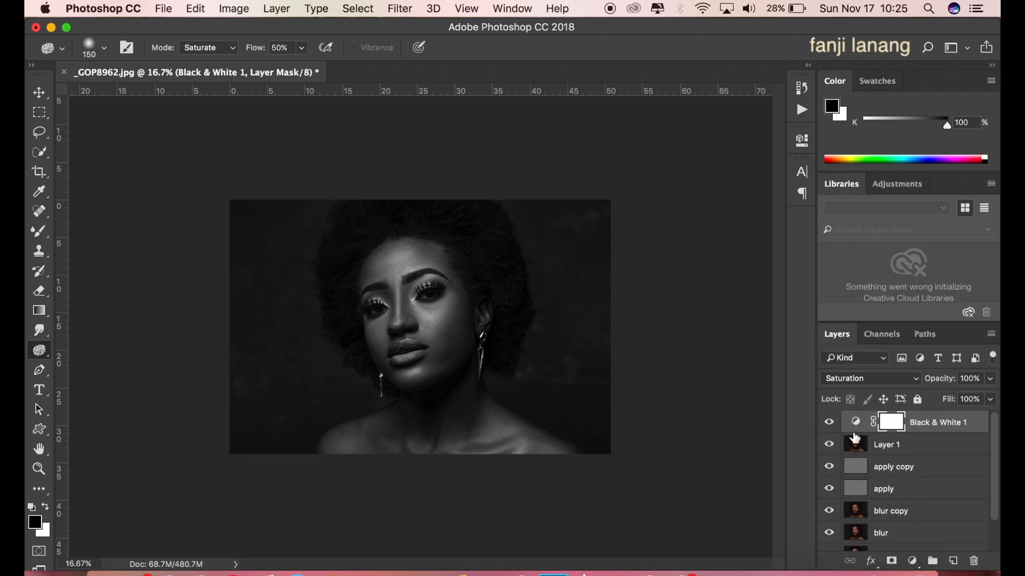
- Try the Color, Luminosity, Soft Light and Overlay blending modes on the Black & White layer, then return it to Saturation
click(855, 379)
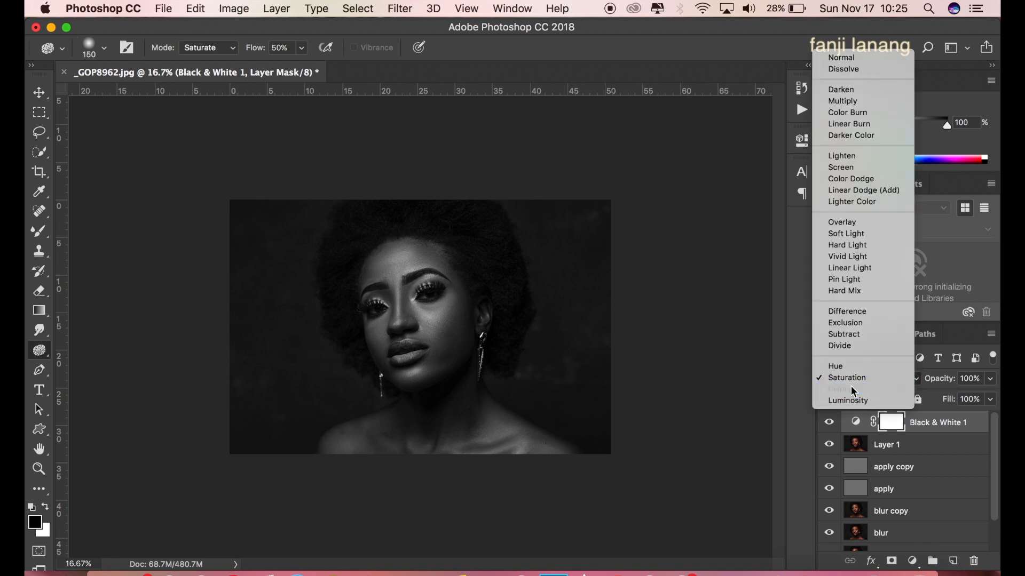
click(853, 389)
click(861, 384)
click(860, 389)
click(863, 378)
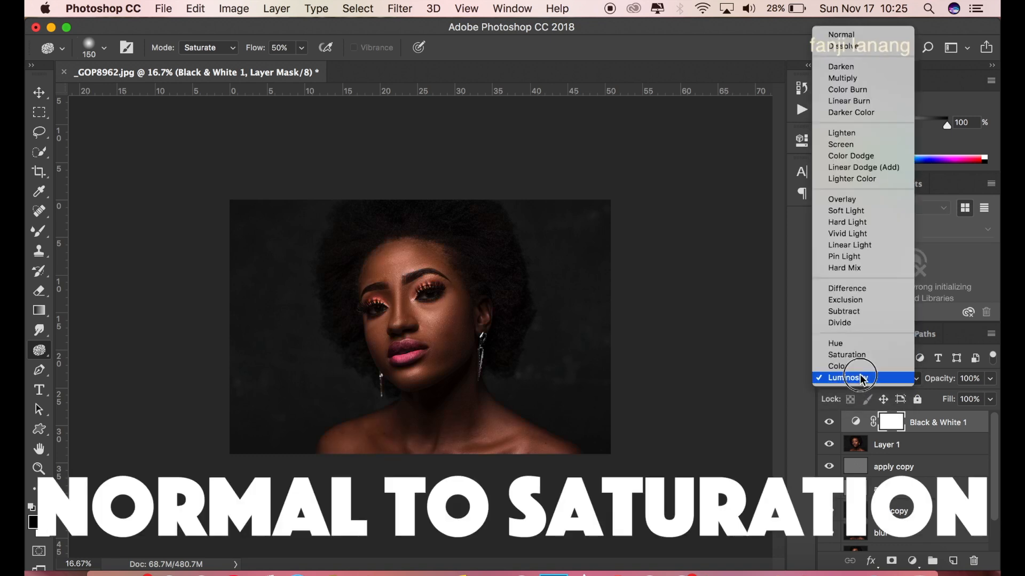
click(850, 212)
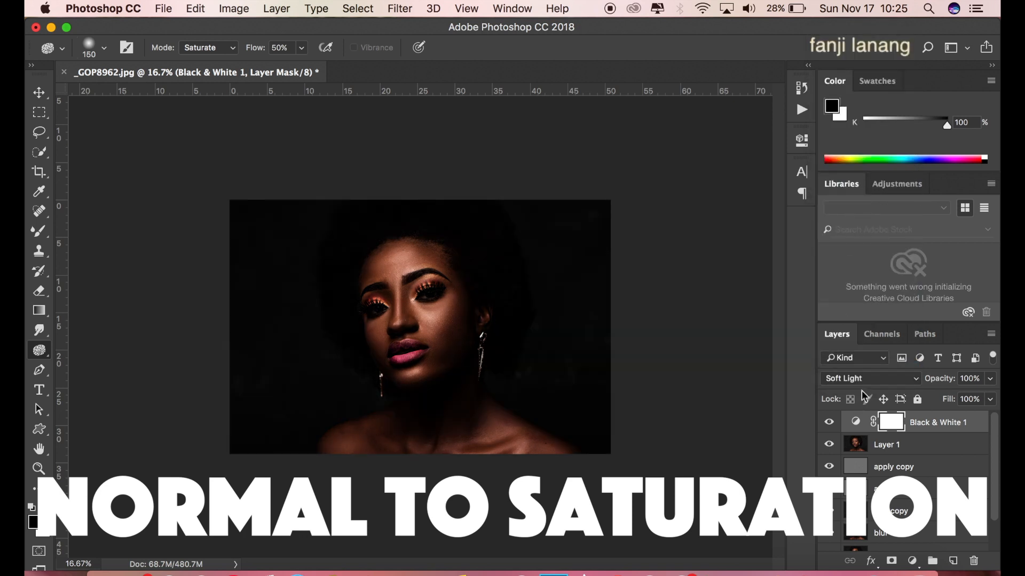
click(863, 379)
click(862, 371)
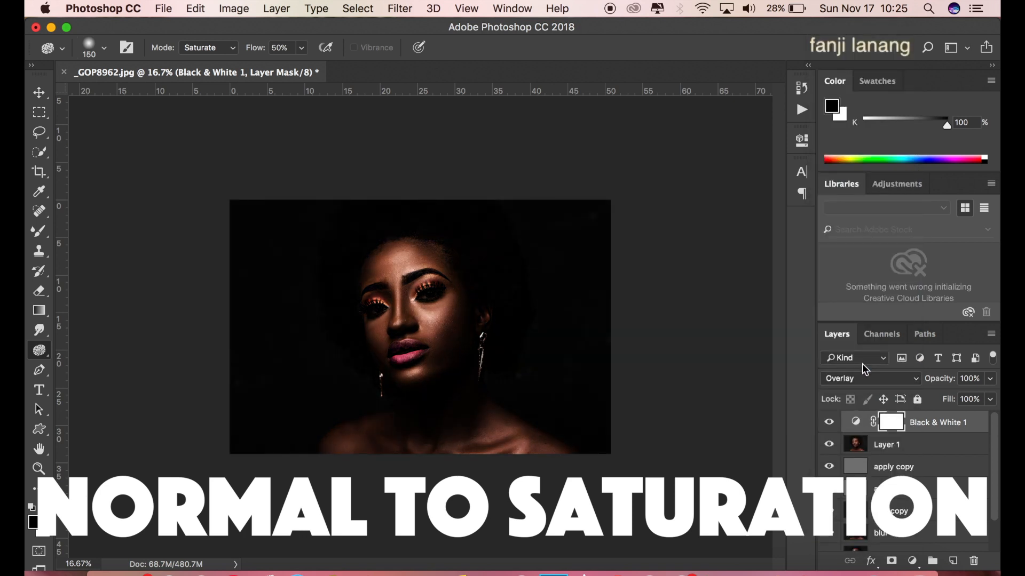
click(866, 380)
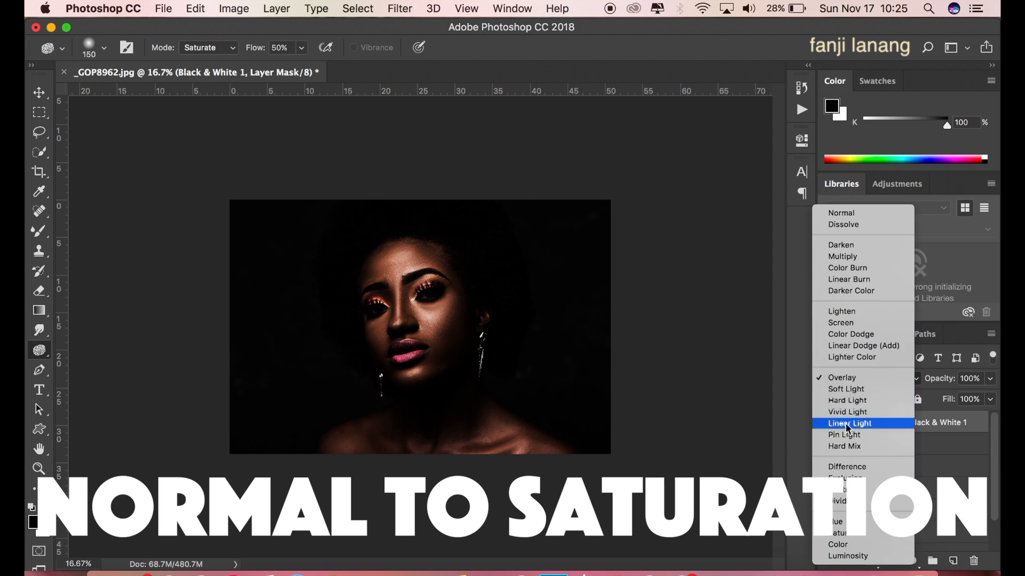
click(849, 533)
- Lower the Black & White adjustment layer's opacity to 20% and switch to the Move tool
click(990, 379)
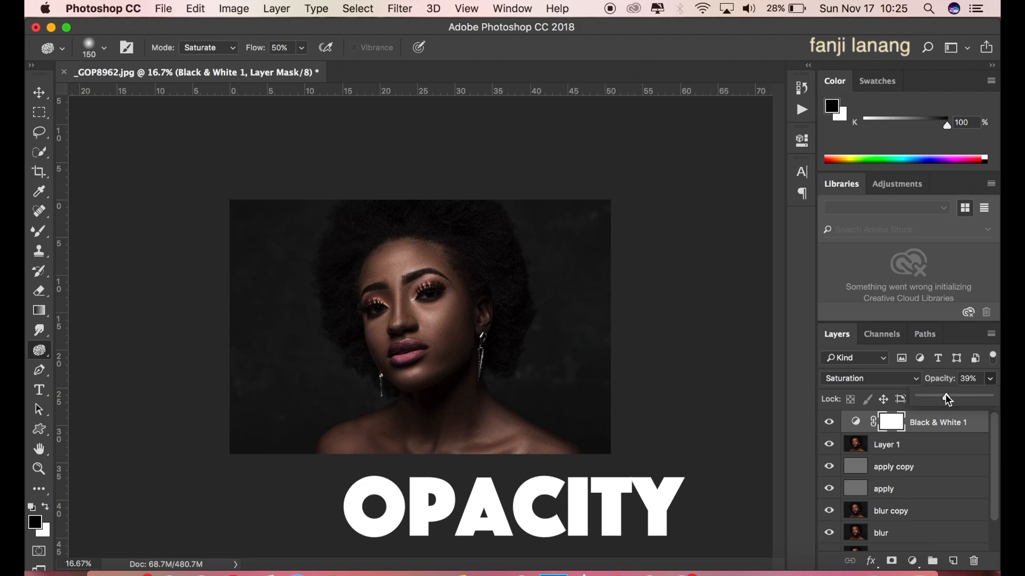
drag(939, 399, 934, 407)
click(39, 93)
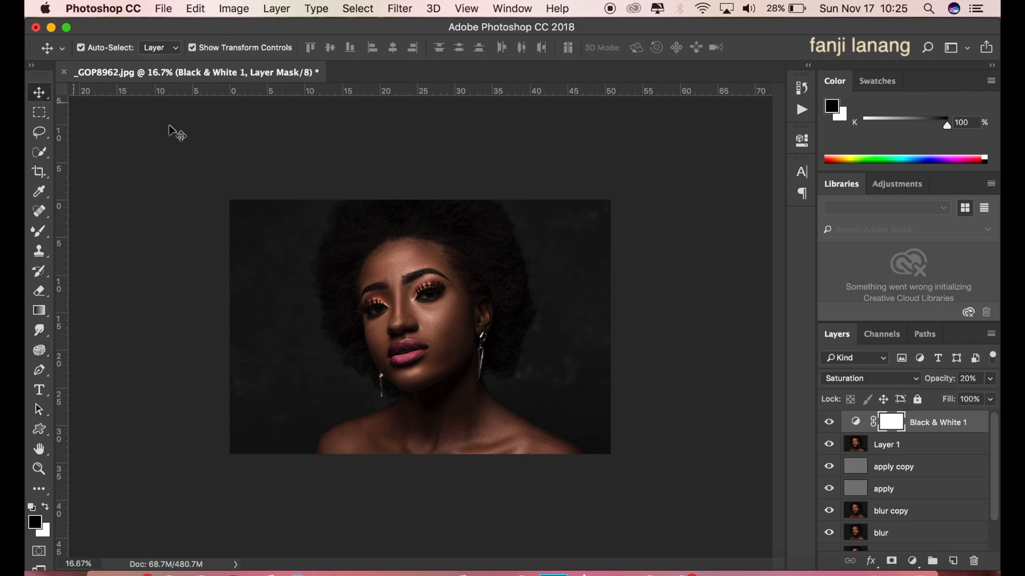
- Add a Brightness/Contrast adjustment layer above Black & White 1 with brightness 10 and contrast 5
click(910, 560)
click(911, 560)
click(912, 560)
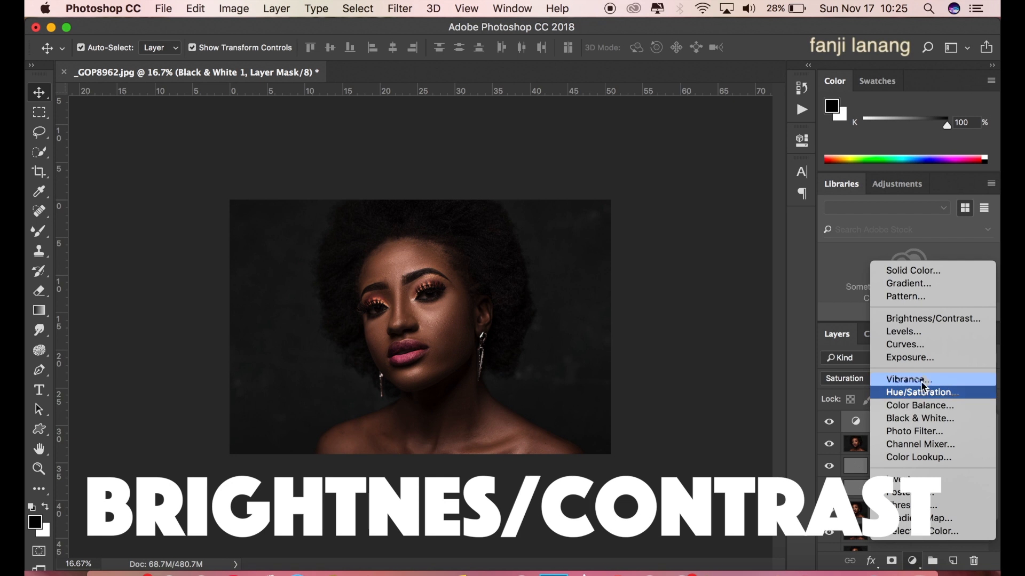
click(923, 318)
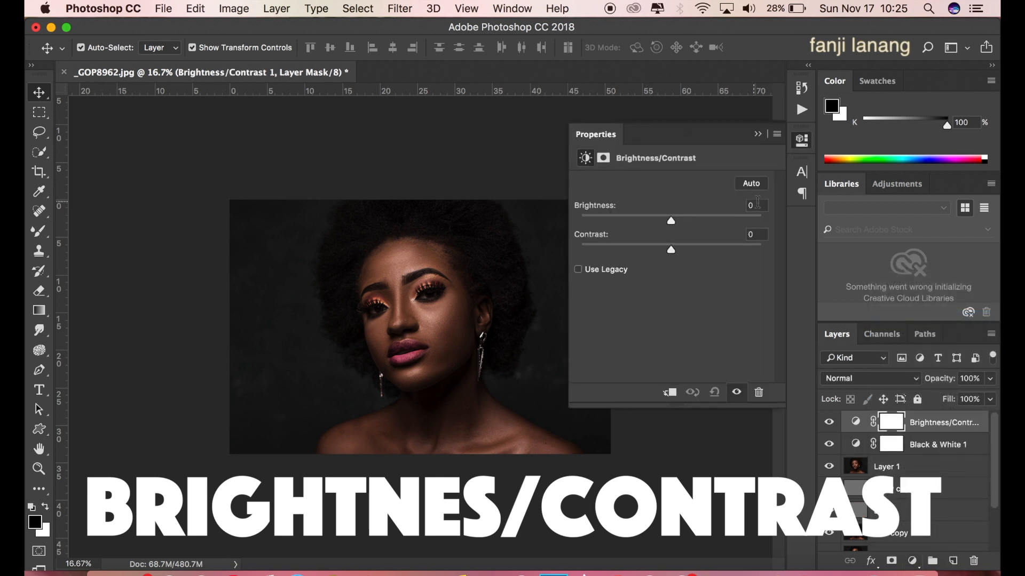
click(761, 206)
text(10)
click(765, 233)
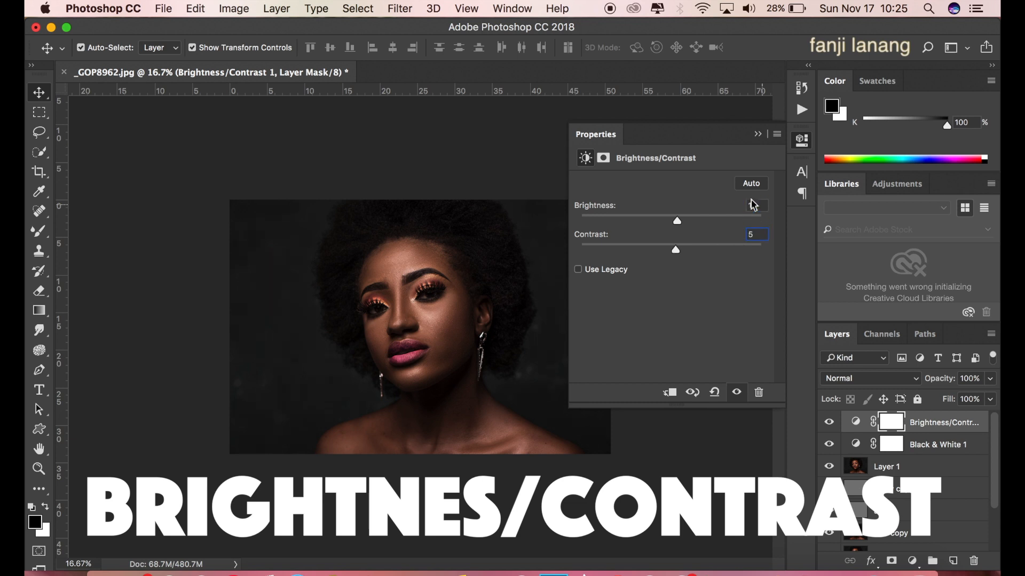
text(5)
click(758, 135)
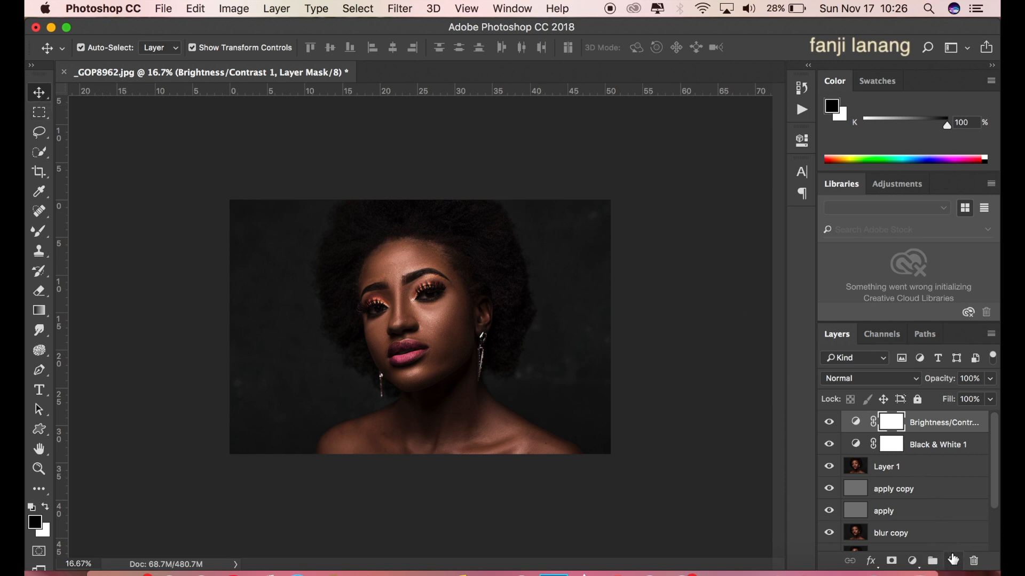
- Add a blank layer on top and stamp a white signature with the 800 px signature brush in the photo's lower-left corner
click(953, 559)
key(x)
click(38, 231)
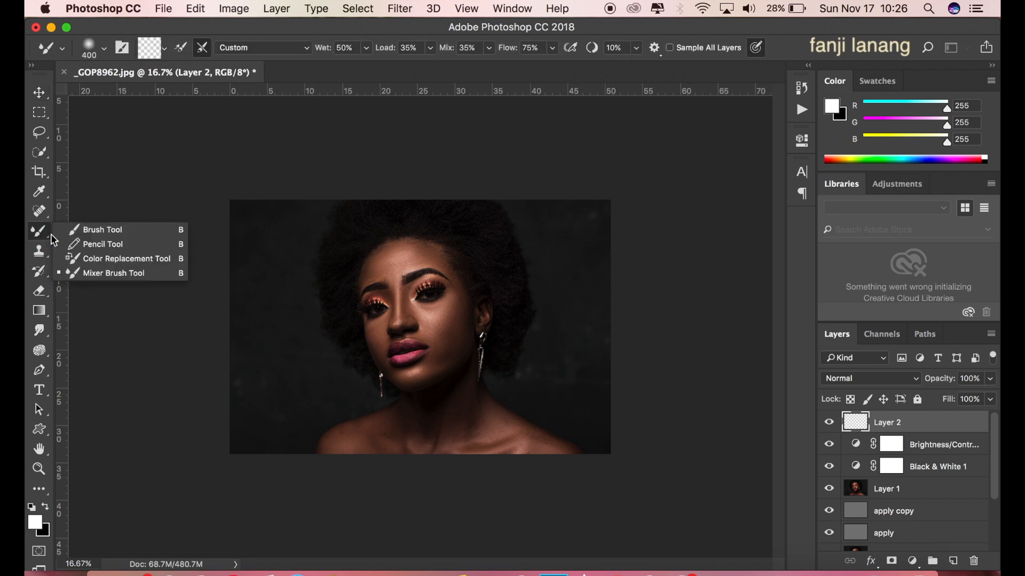
click(93, 230)
click(104, 47)
click(101, 169)
click(416, 133)
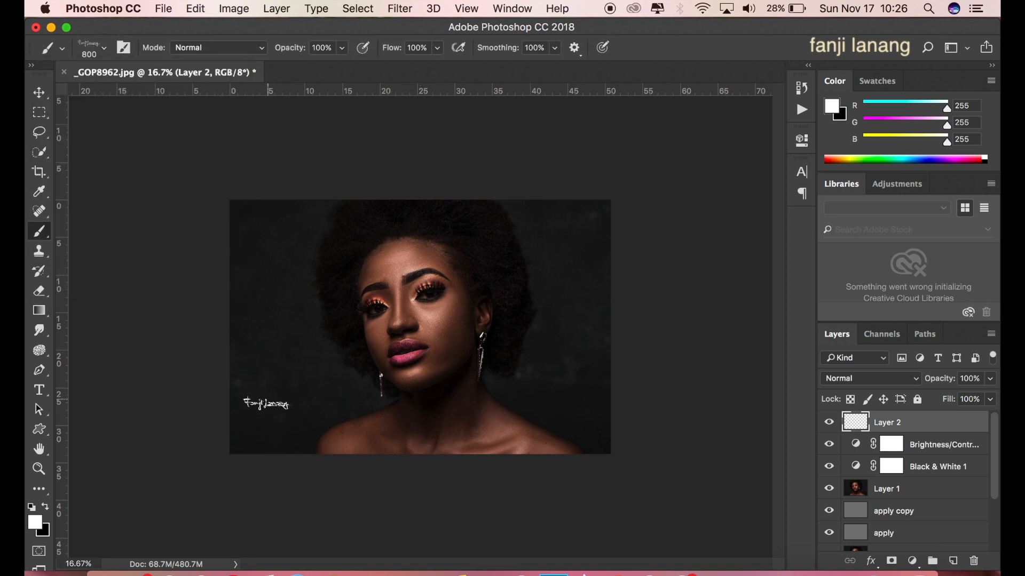
click(262, 440)
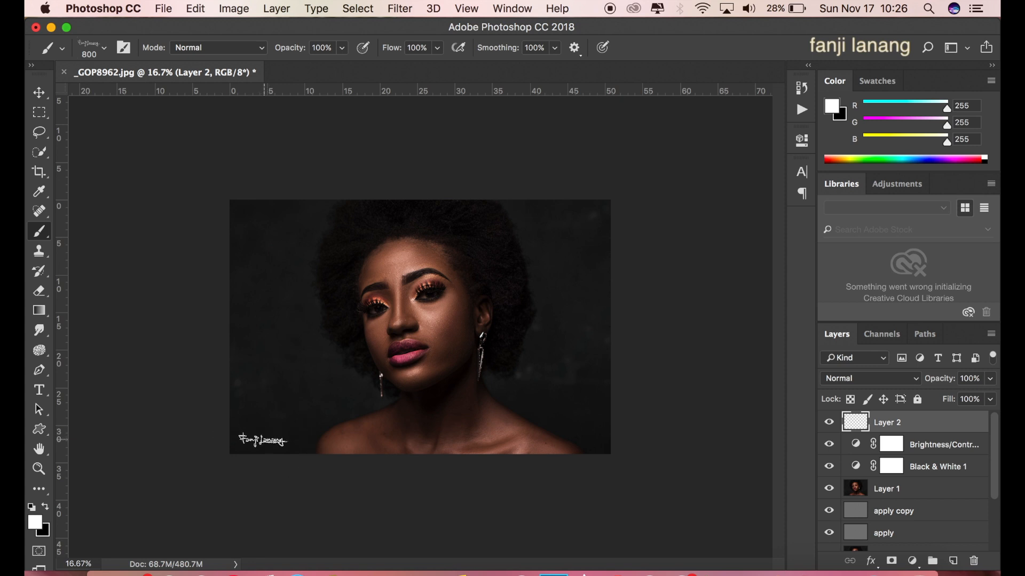
- Group all layers from Layer 2 down to Background copy, leaving only the Background outside the group
drag(997, 431, 995, 495)
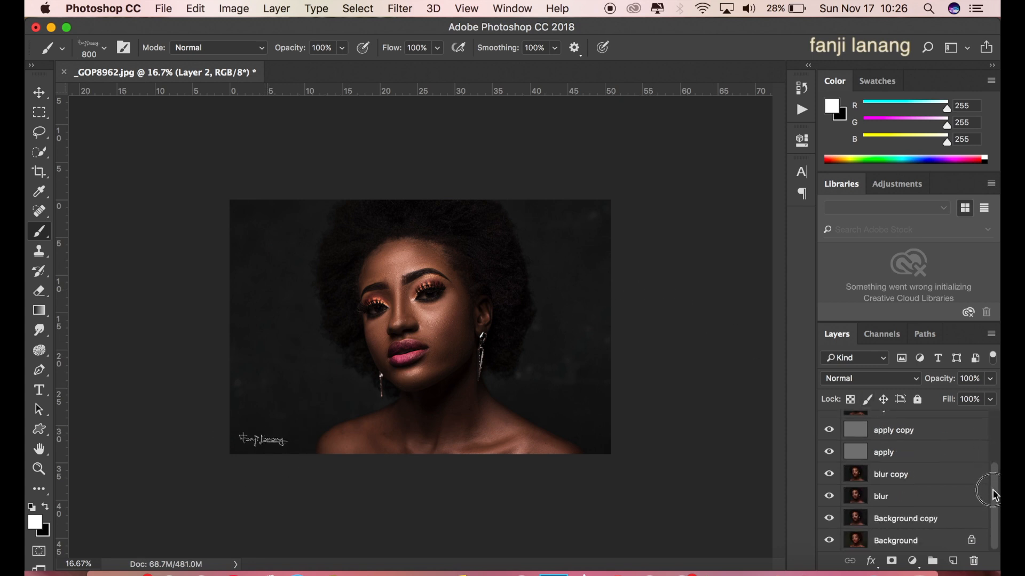
shift+click(935, 519)
right_click(899, 437)
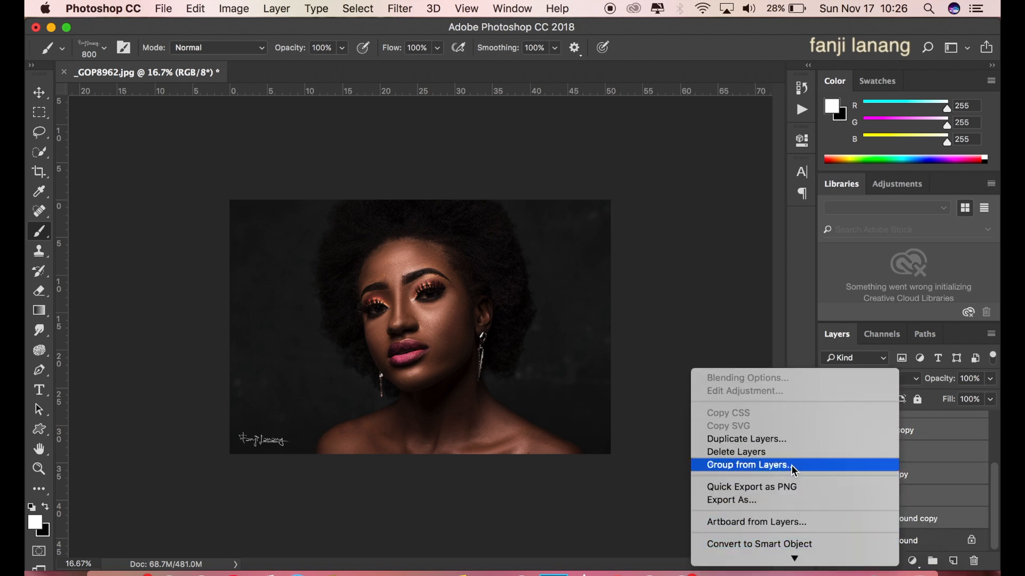
click(791, 466)
click(639, 258)
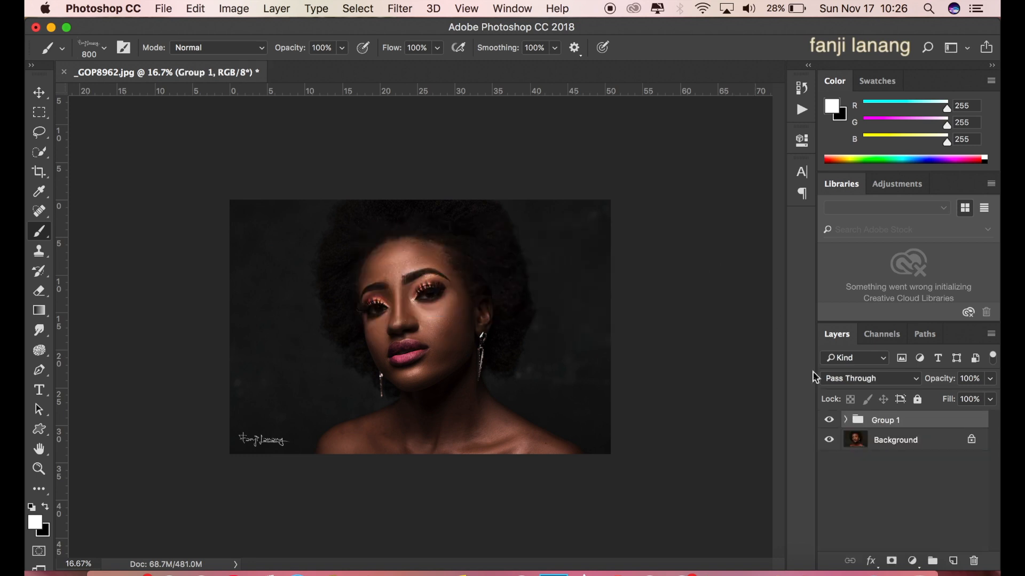
- Toggle the visibility of the retouching group to compare the portrait before and after
click(827, 421)
click(827, 422)
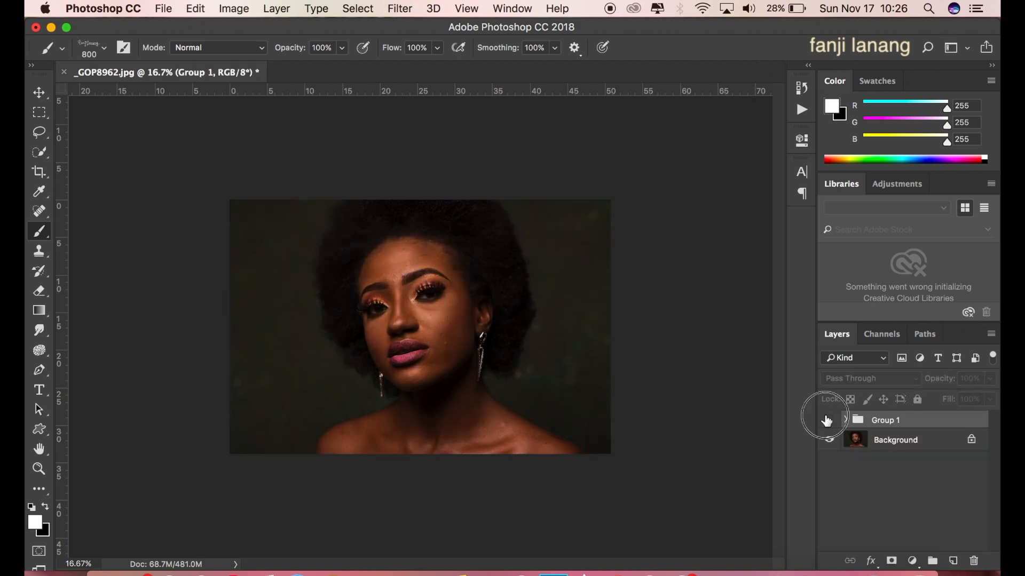
key(super+plus)
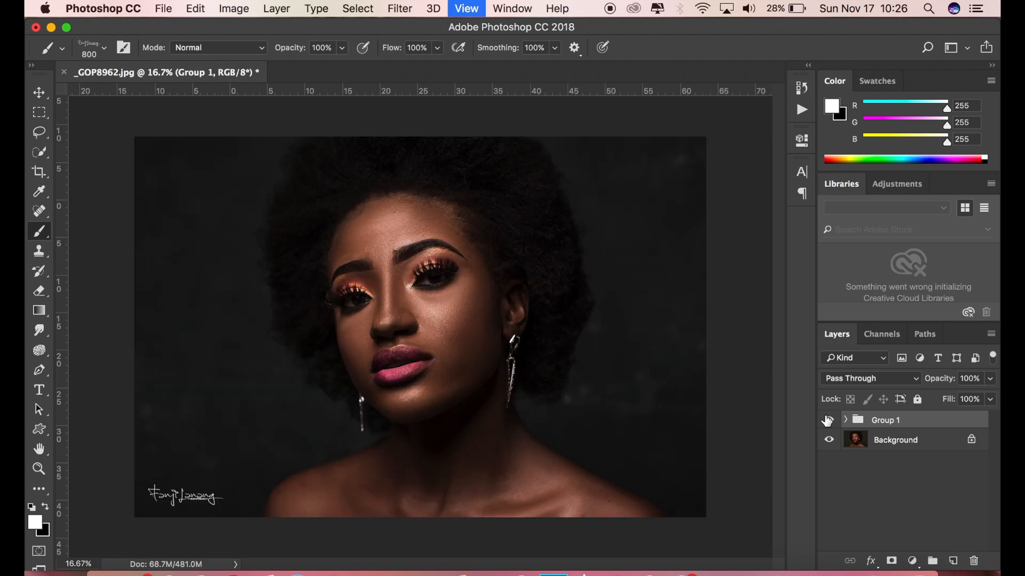